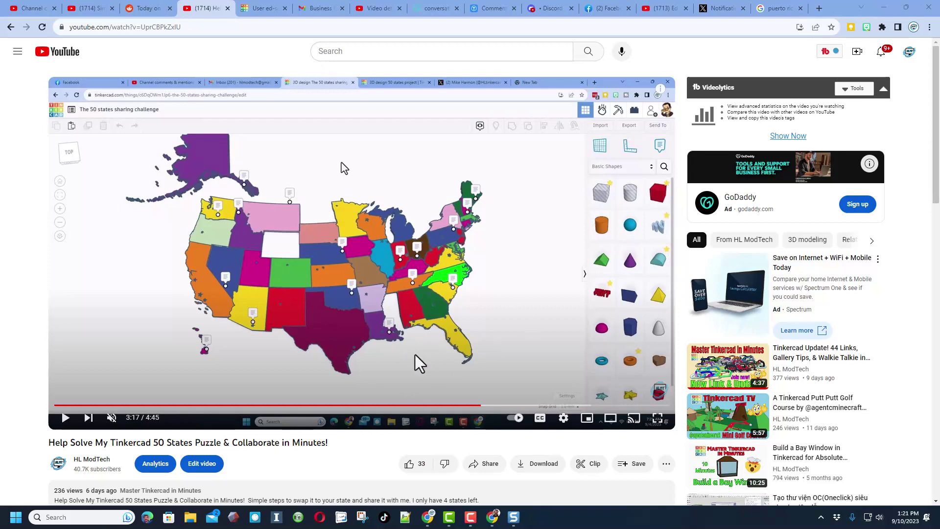
{"action": "scroll", "coordinate": [417, 363], "scroll_direction": "down", "scroll_amount": 10}
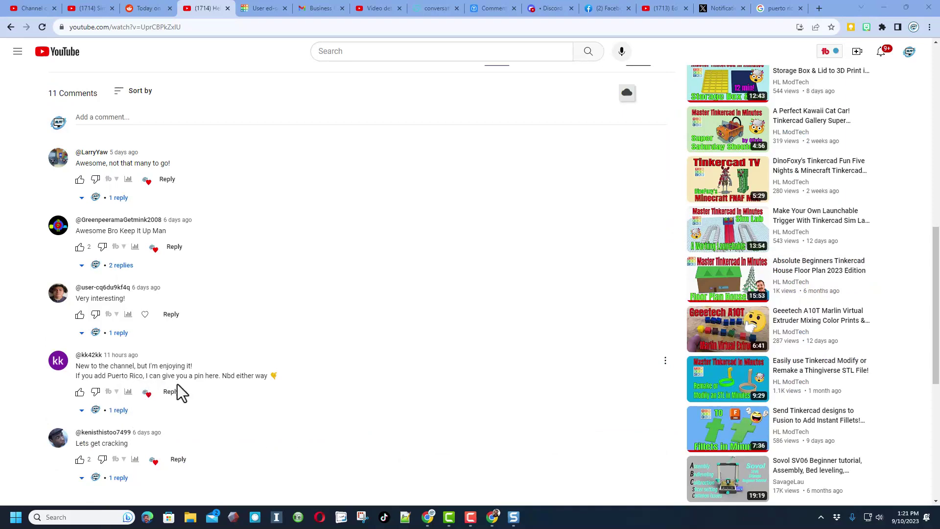
{"action": "scroll", "coordinate": [192, 392], "scroll_direction": "up", "scroll_amount": 10}
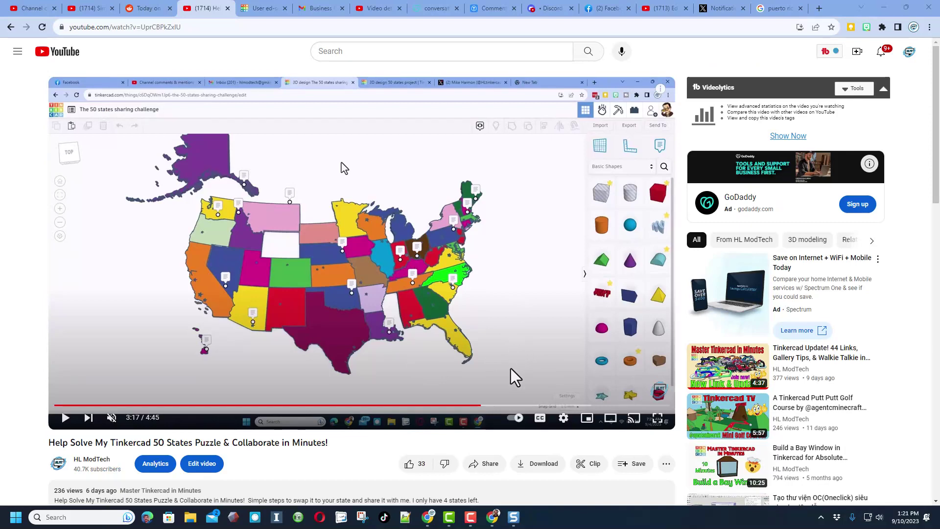
Step: Switch to the Google Images results for a Puerto Rico SVG map
{"action": "left_click", "coordinate": [777, 9]}
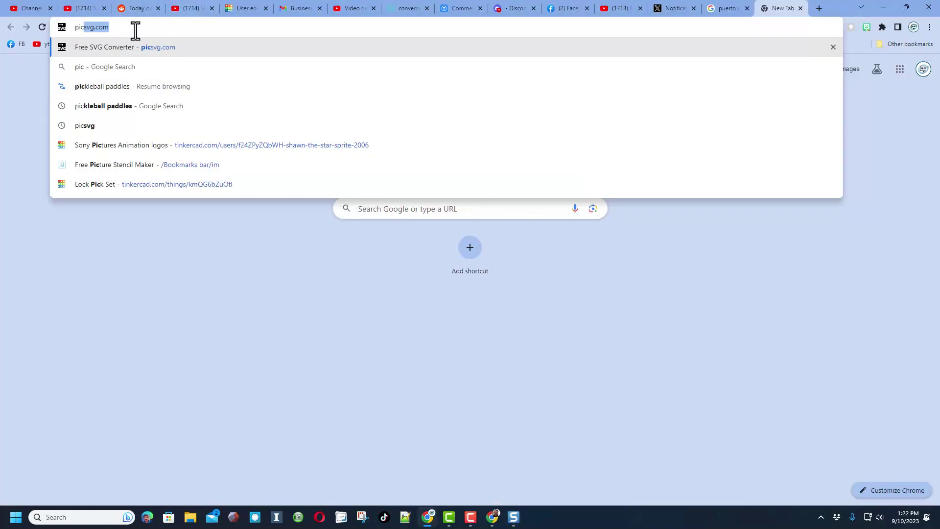
{"action": "type", "text": "svg.com"}
Step: Upload the Puerto Rico outline picture to Picsvg and apply the Edge 1 filter
{"action": "key", "text": "Return"}
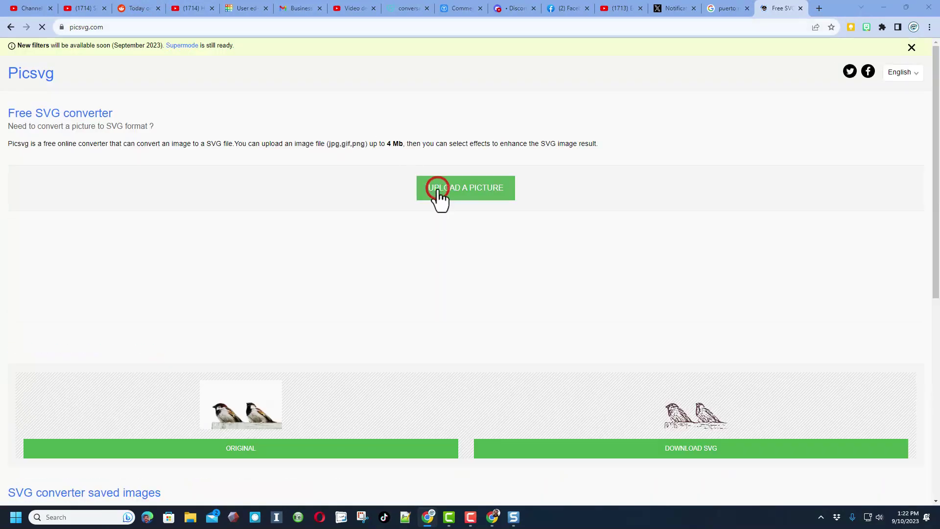
{"action": "left_click", "coordinate": [437, 189]}
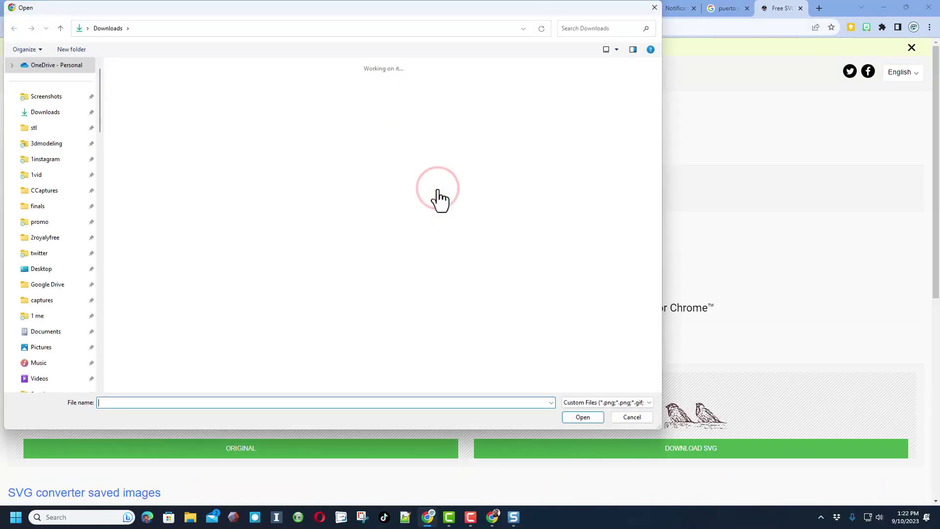
{"action": "double_click", "coordinate": [137, 110]}
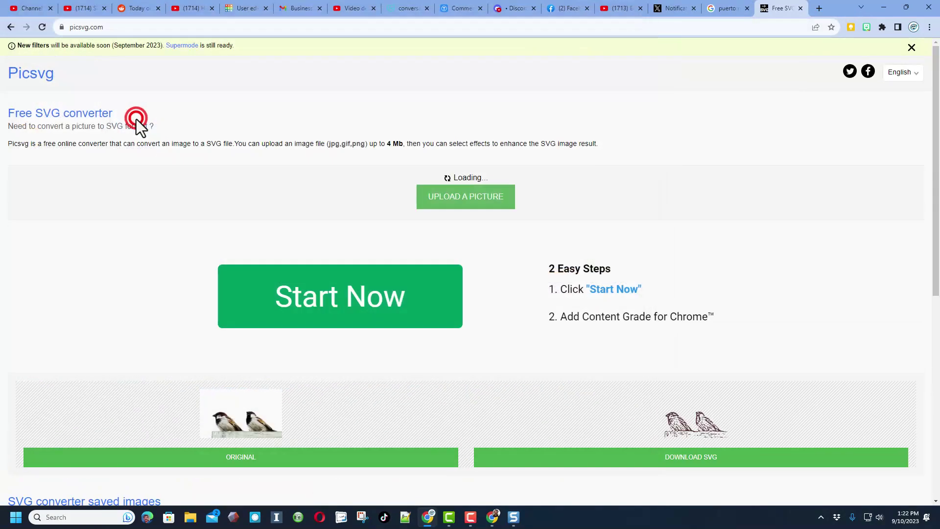
{"action": "scroll", "coordinate": [740, 360], "scroll_direction": "down", "scroll_amount": 2}
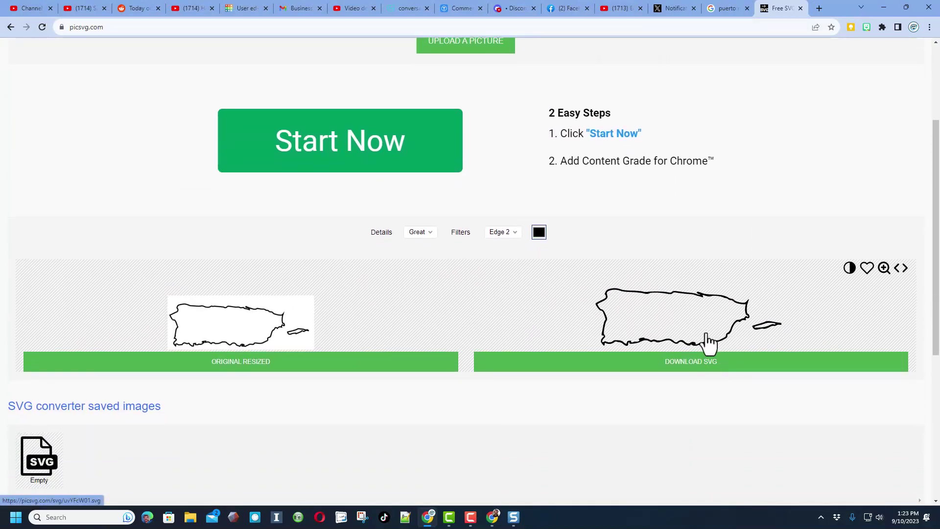
{"action": "left_click", "coordinate": [504, 232]}
{"action": "left_click", "coordinate": [503, 294]}
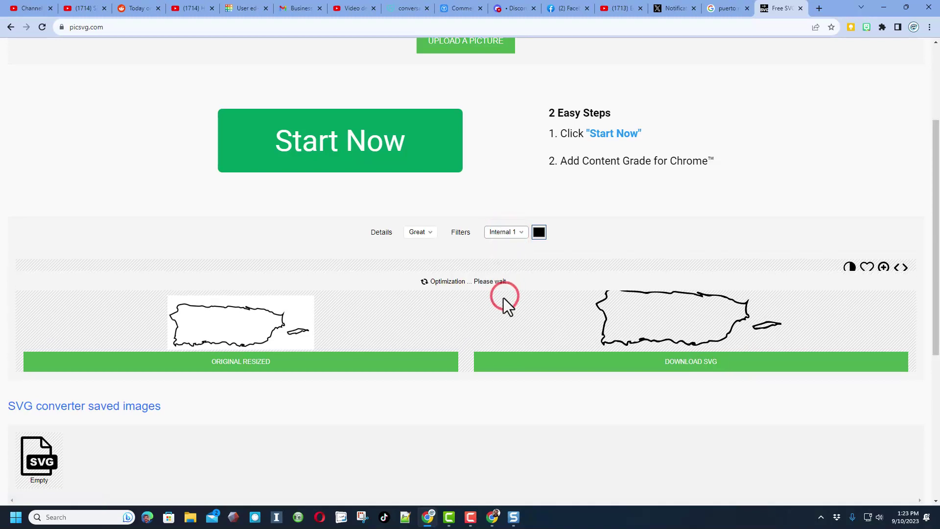
{"action": "left_click", "coordinate": [502, 232]}
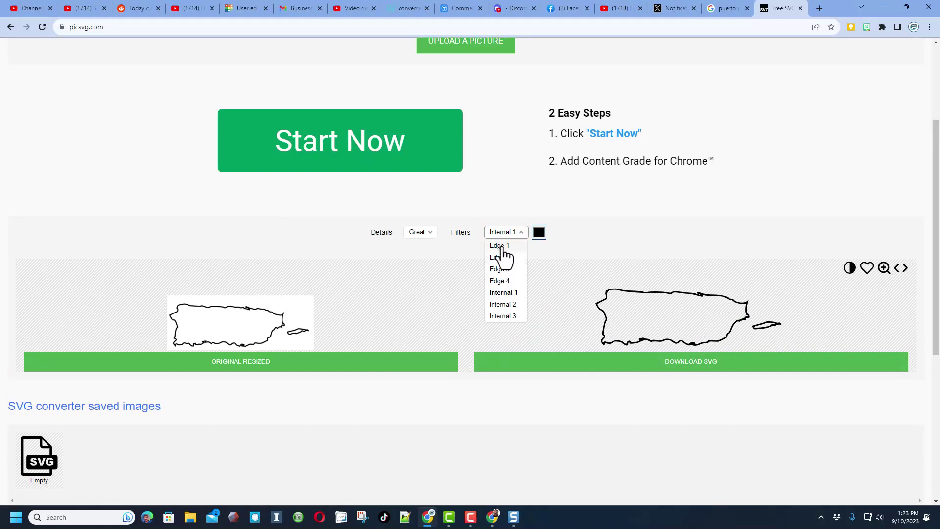
{"action": "left_click", "coordinate": [500, 246]}
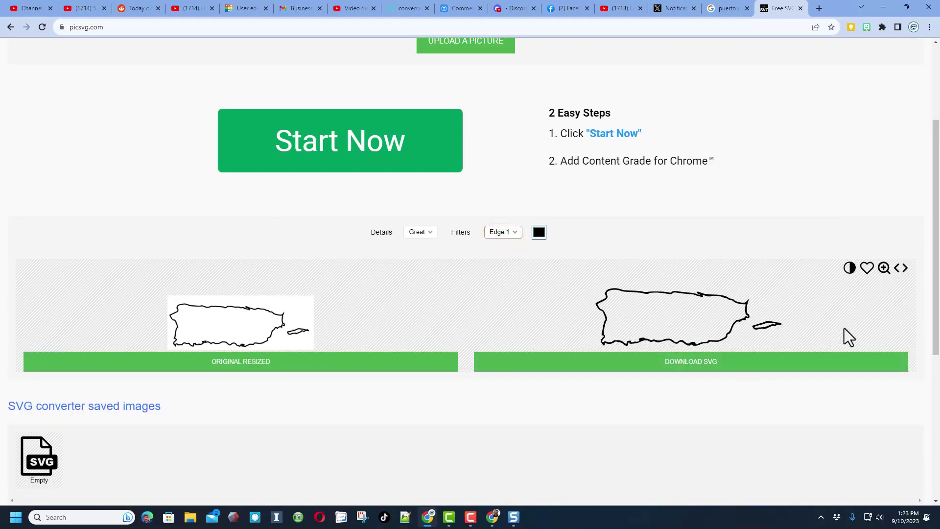
Step: Download the converted outline to Downloads as puerto.svg
{"action": "left_click", "coordinate": [707, 362]}
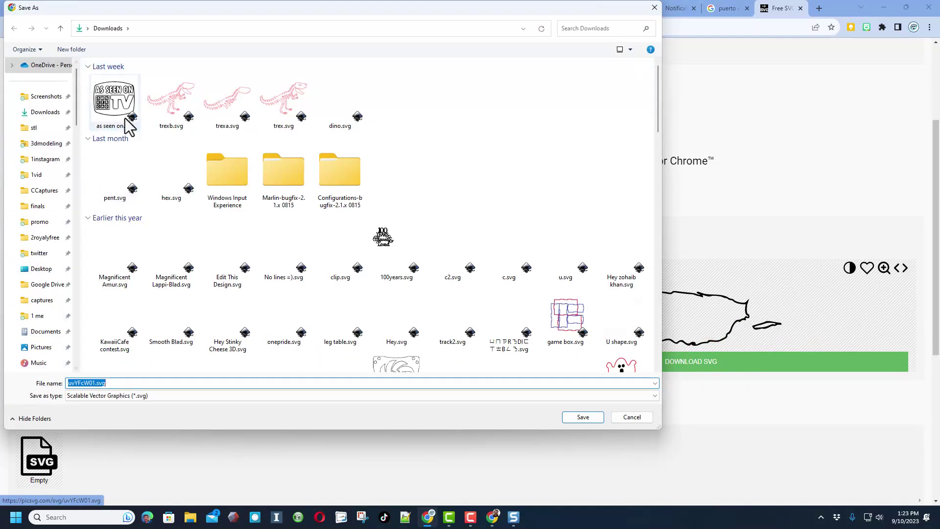
{"action": "double_click", "coordinate": [95, 383]}
{"action": "type", "text": "puertoricp"}
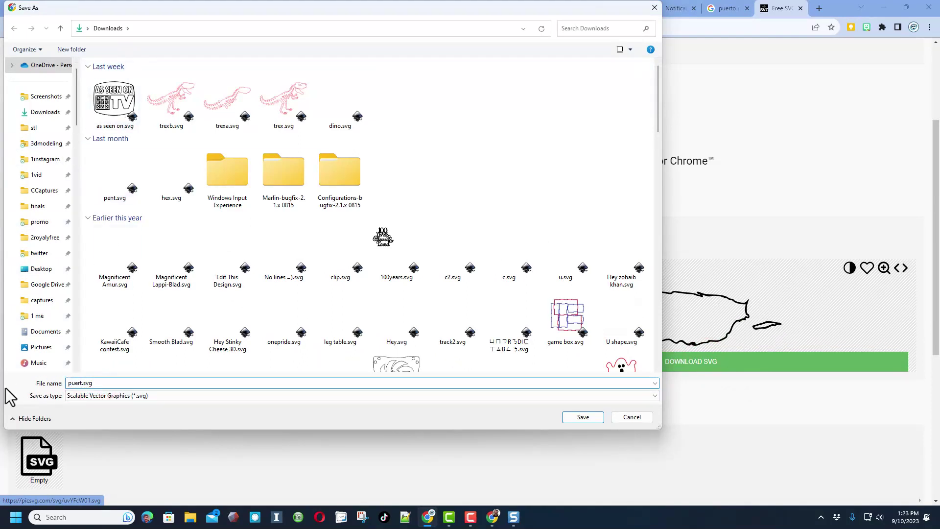
{"action": "key", "text": "Return"}
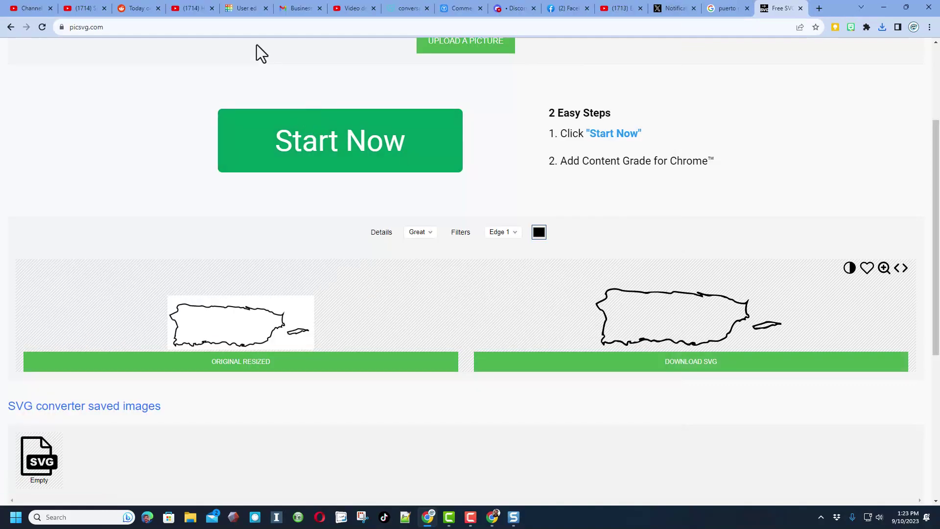
{"action": "left_click", "coordinate": [246, 7]}
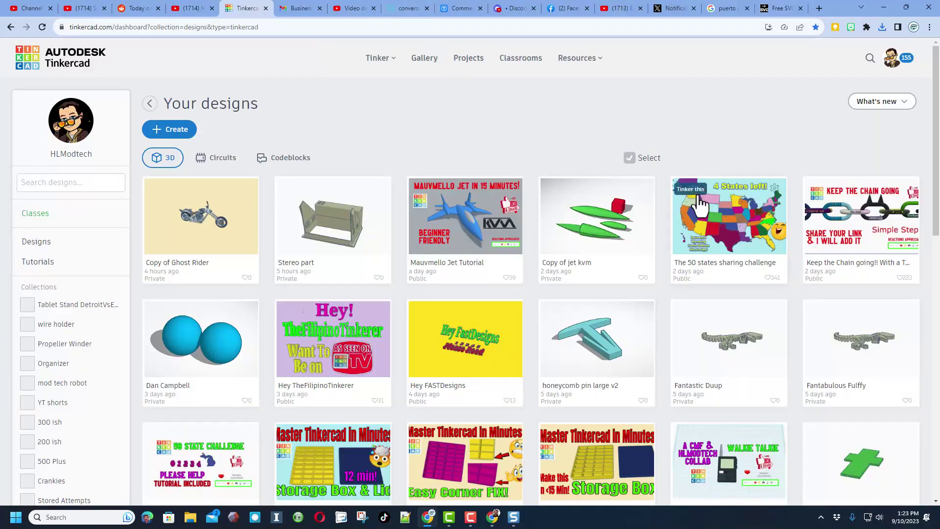
Step: Open The 50 states sharing challenge design and import puertorico.svg, centered on its art
{"action": "left_click", "coordinate": [713, 239]}
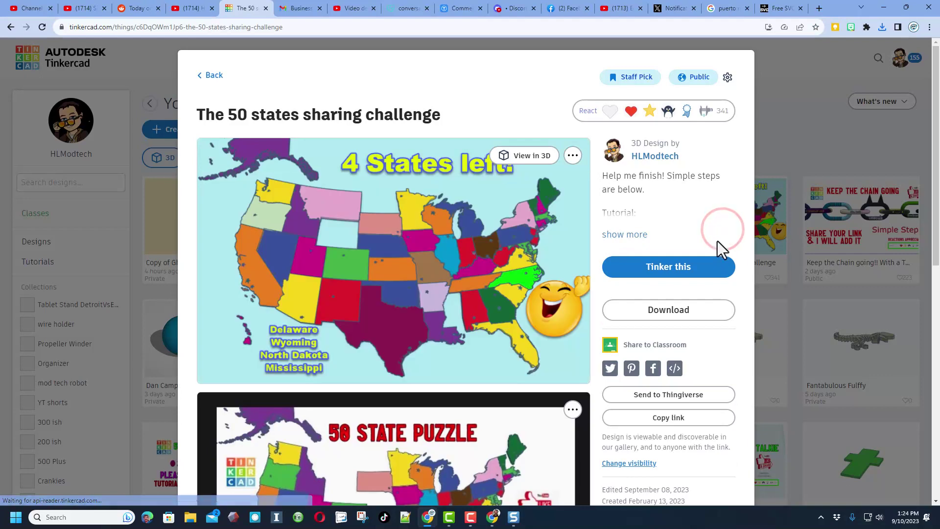
{"action": "left_click", "coordinate": [669, 267]}
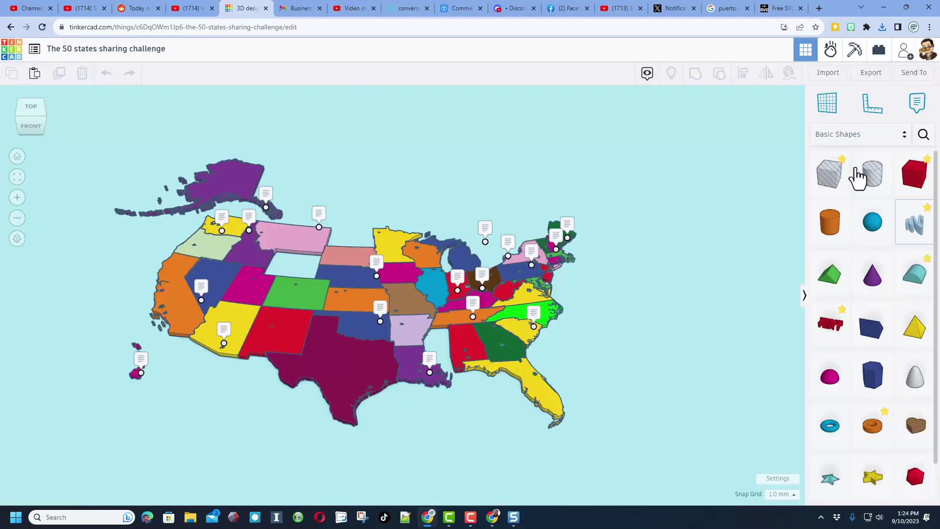
{"action": "left_click", "coordinate": [829, 72]}
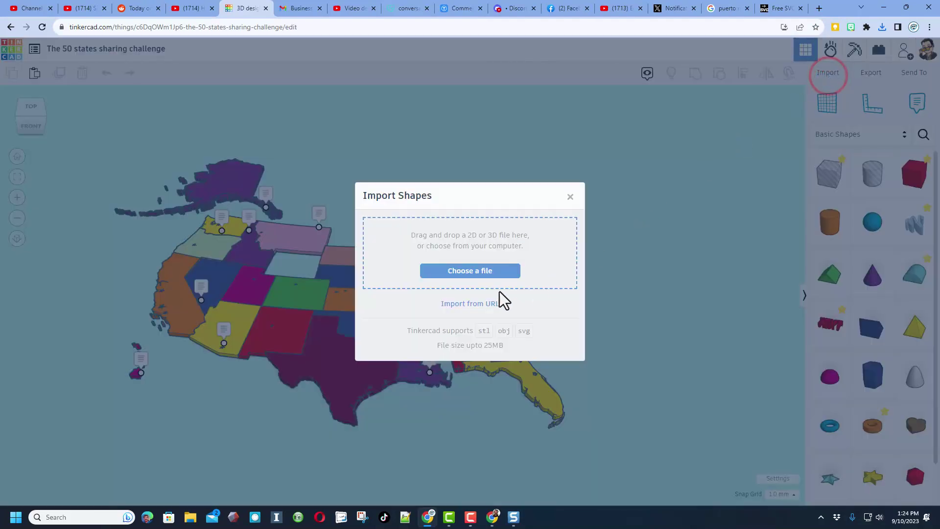
{"action": "left_click", "coordinate": [471, 271]}
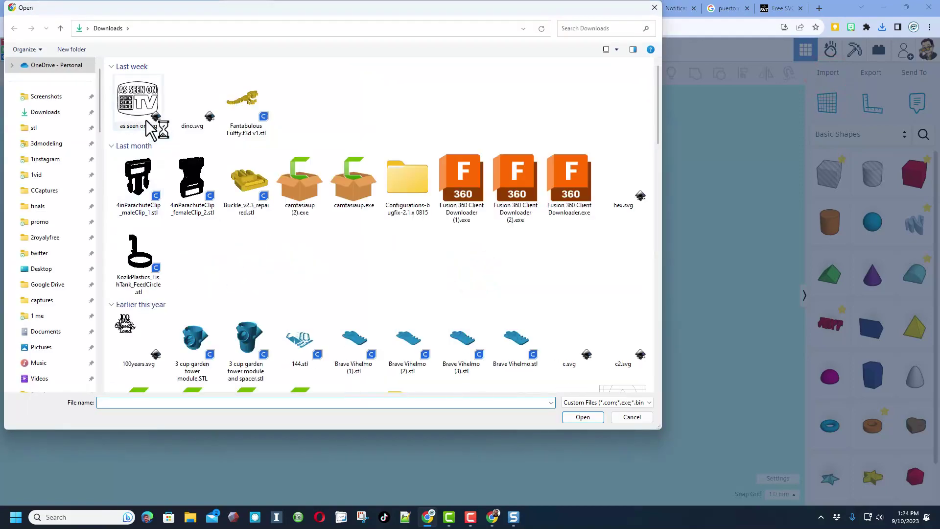
{"action": "double_click", "coordinate": [138, 106]}
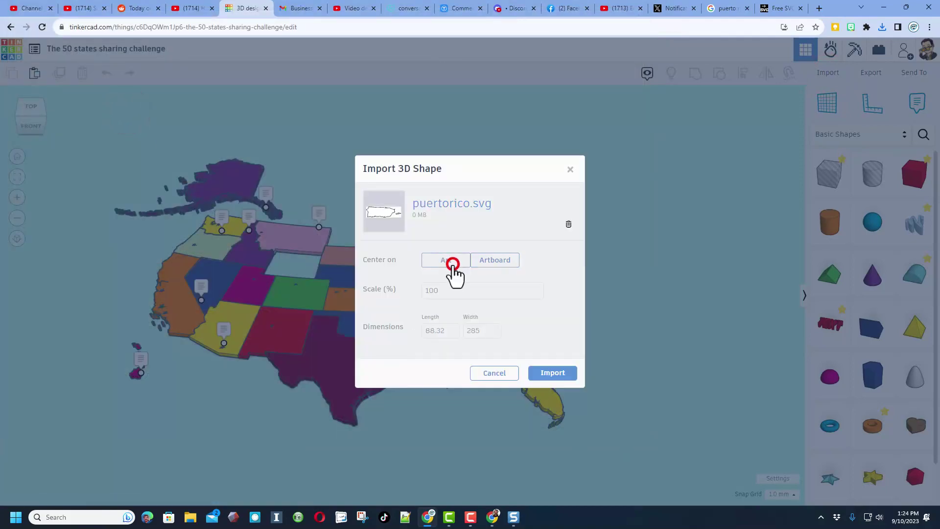
{"action": "left_click", "coordinate": [452, 264]}
{"action": "left_click", "coordinate": [552, 373]}
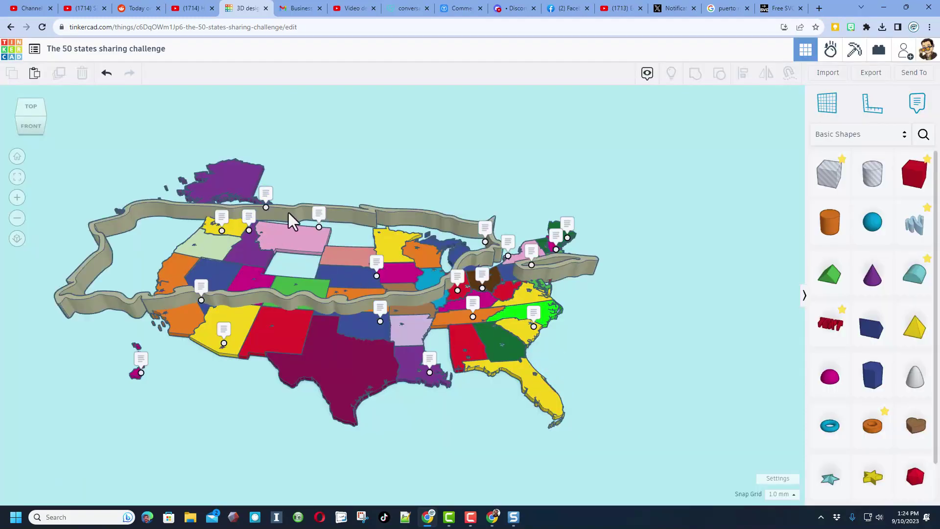
{"action": "left_click", "coordinate": [348, 213]}
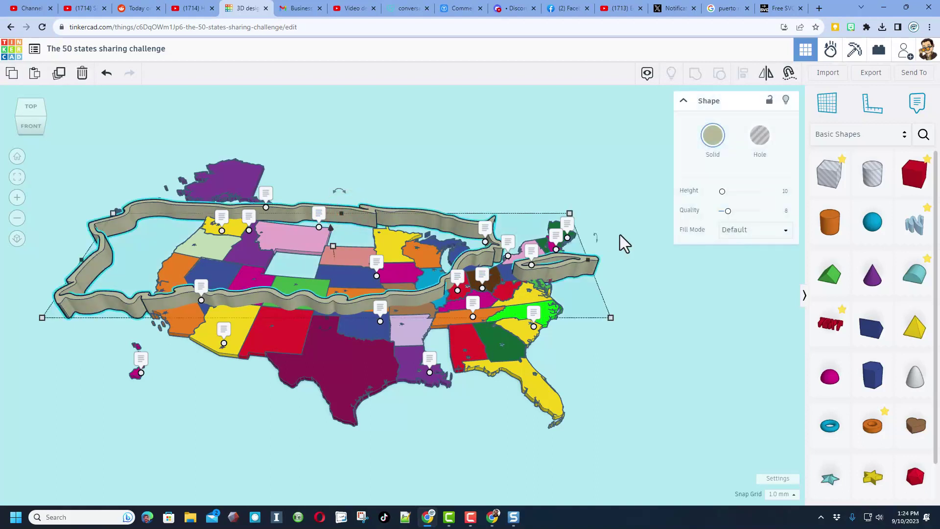
Step: Make the Puerto Rico shape a solid fill in a custom bright magenta
{"action": "left_click", "coordinate": [754, 230]}
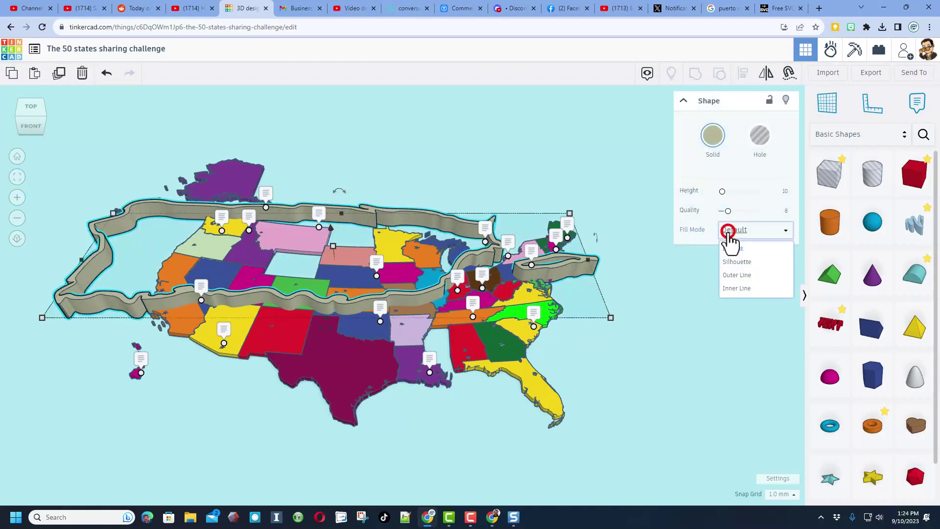
{"action": "left_click", "coordinate": [736, 269]}
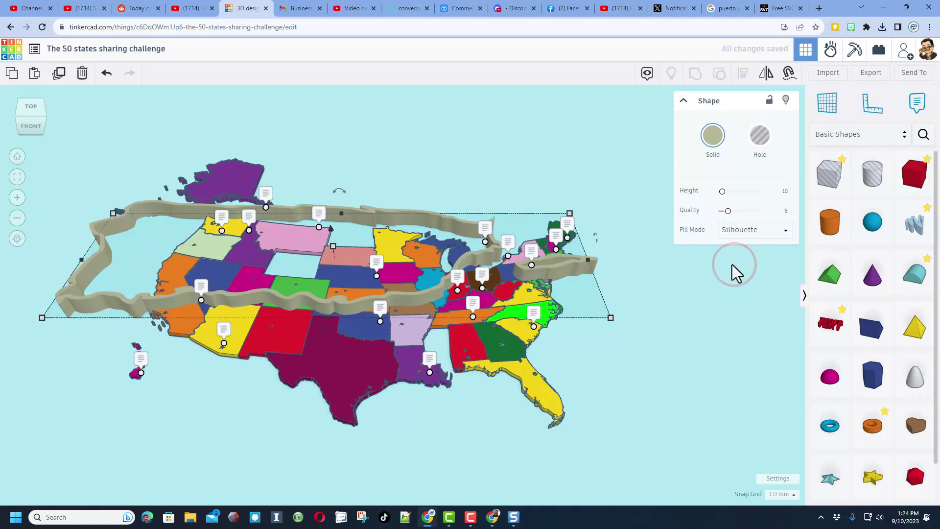
{"action": "left_click", "coordinate": [713, 136]}
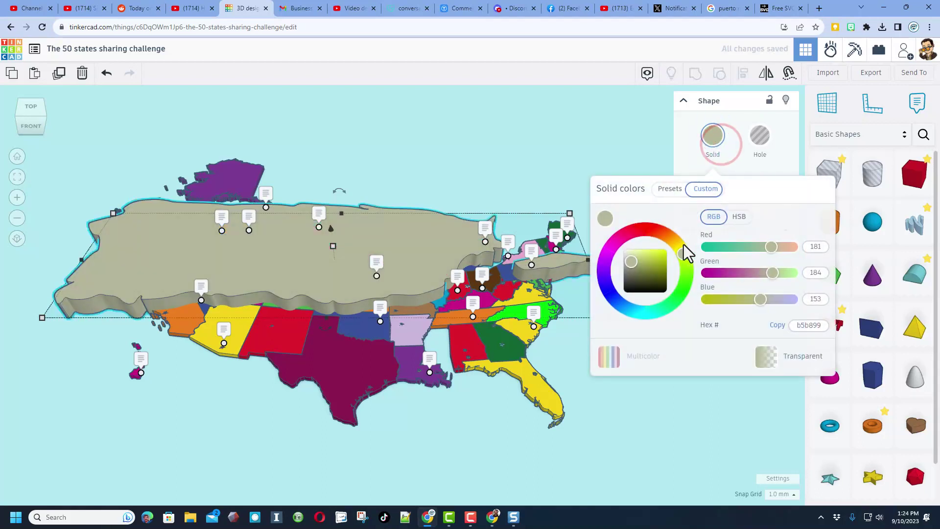
{"action": "left_click", "coordinate": [610, 252]}
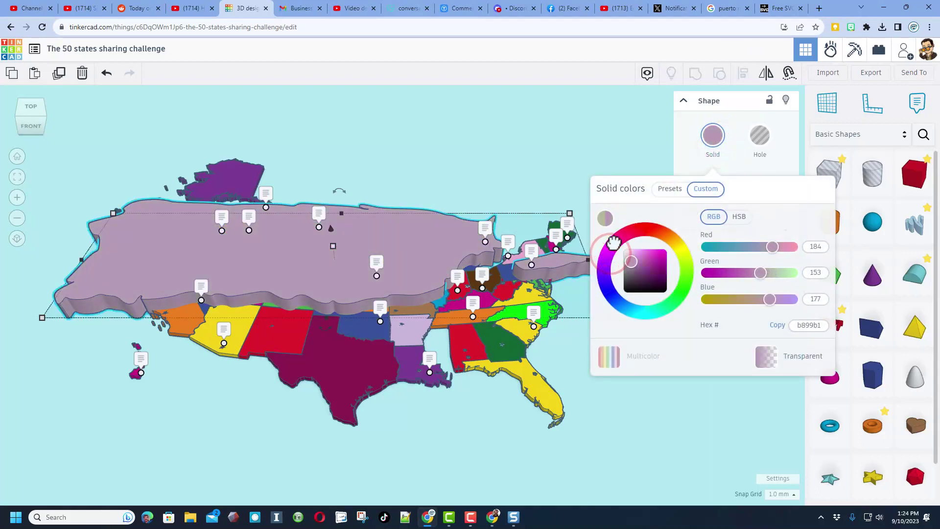
{"action": "left_click", "coordinate": [633, 262]}
{"action": "left_click_drag", "start_coordinate": [645, 260], "coordinate": [683, 228]}
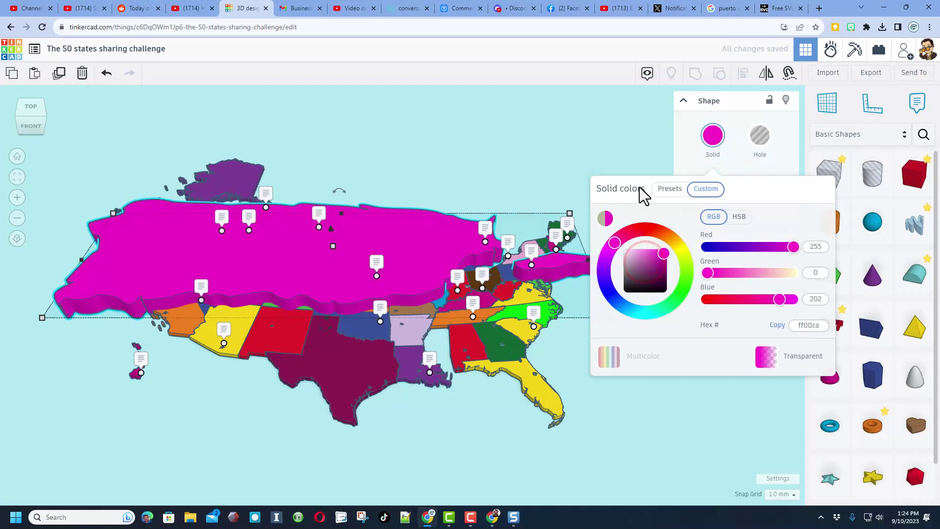
{"action": "left_click", "coordinate": [728, 8]}
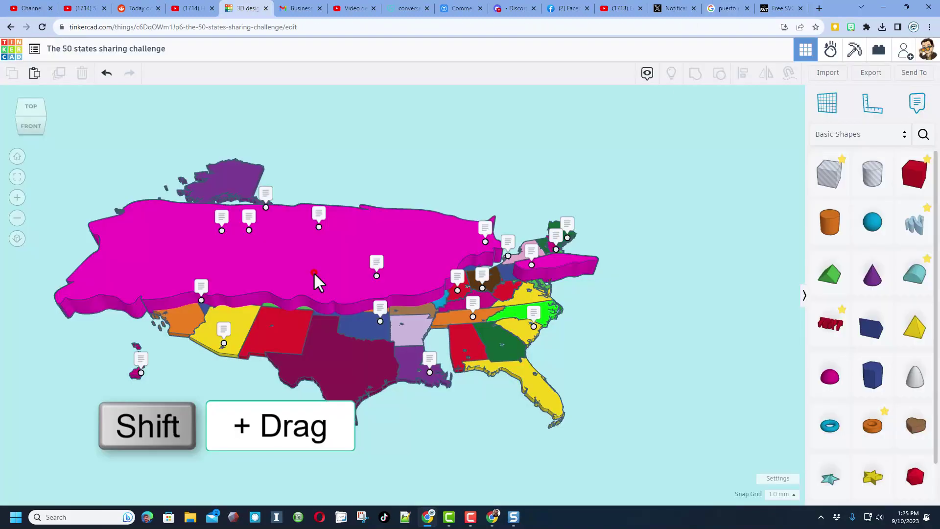
Step: Scale the Puerto Rico silhouette down proportionally and place it over Ohio
{"action": "left_click", "coordinate": [314, 272]}
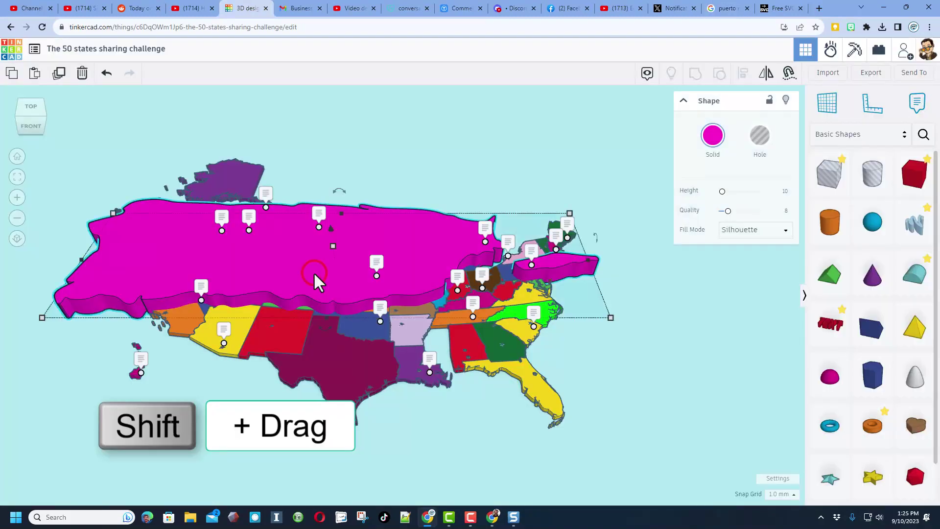
{"action": "left_click_drag", "start_coordinate": [45, 317], "coordinate": [110, 324], "text": "shift"}
{"action": "left_click_drag", "start_coordinate": [207, 247], "coordinate": [544, 220], "text": "shift"}
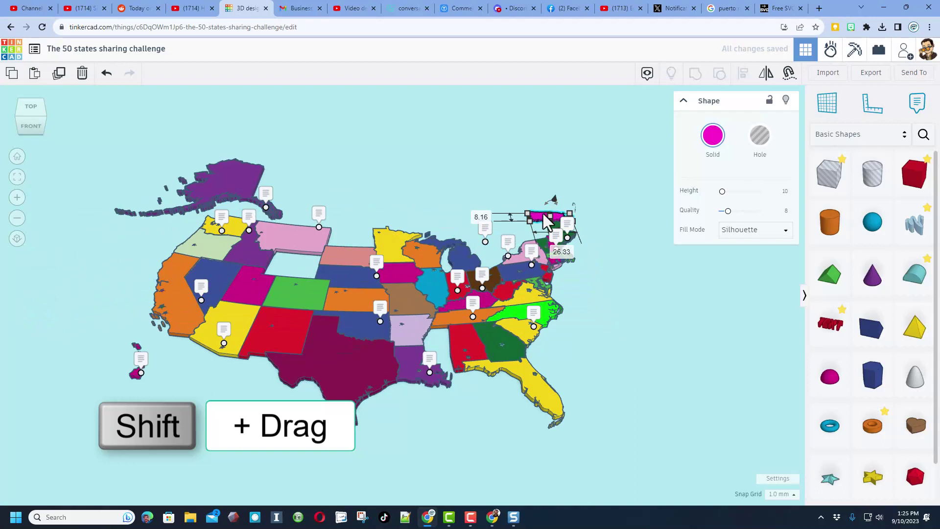
{"action": "left_click_drag", "start_coordinate": [540, 217], "coordinate": [601, 317]}
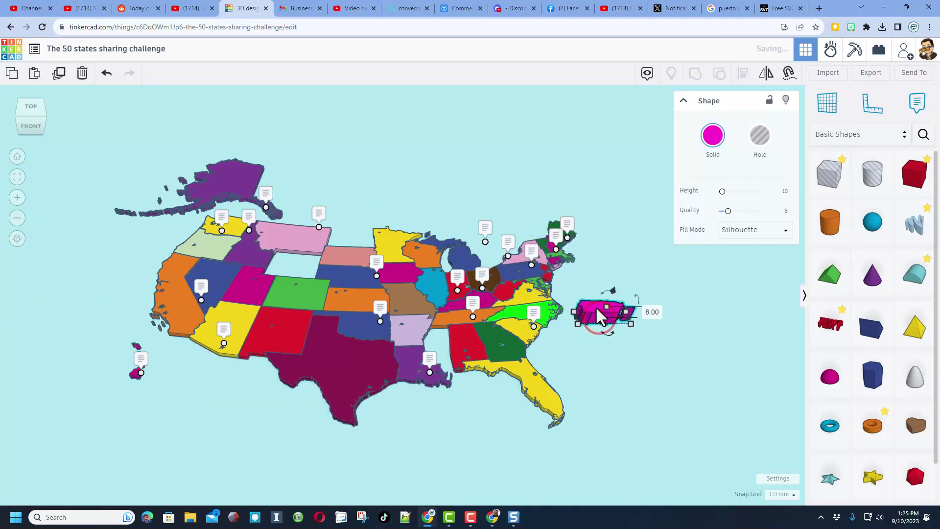
{"action": "left_click_drag", "start_coordinate": [600, 316], "coordinate": [487, 282]}
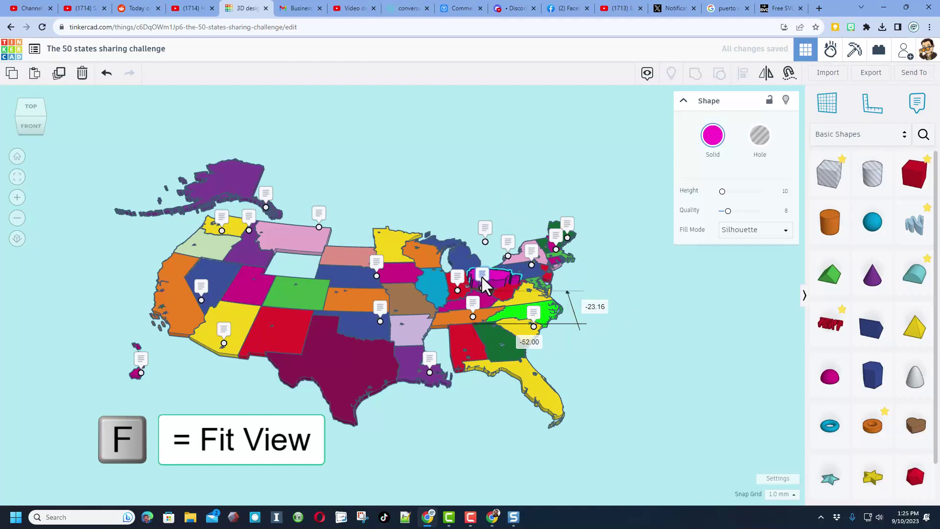
{"action": "key", "text": "f"}
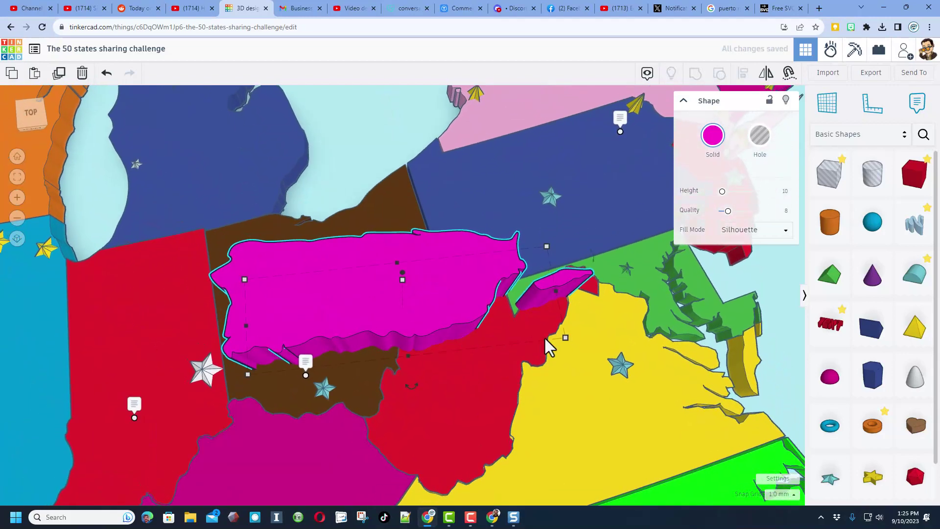
Step: Set the snap grid to 0.1 mm and refine the silhouette to fit inside Ohio
{"action": "mouse_move", "coordinate": [565, 337]}
{"action": "left_click_drag", "start_coordinate": [568, 342], "coordinate": [403, 317], "text": "shift"}
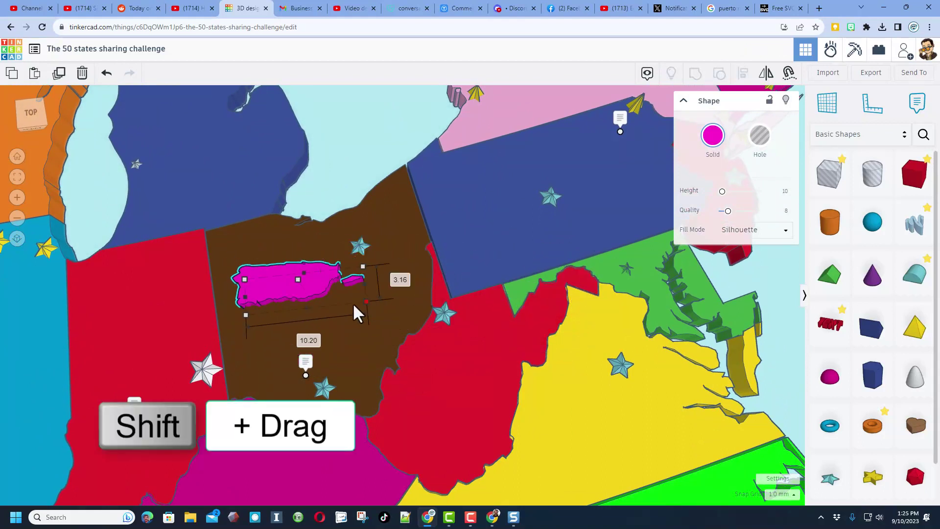
{"action": "left_click", "coordinate": [782, 494]}
{"action": "left_click", "coordinate": [780, 397]}
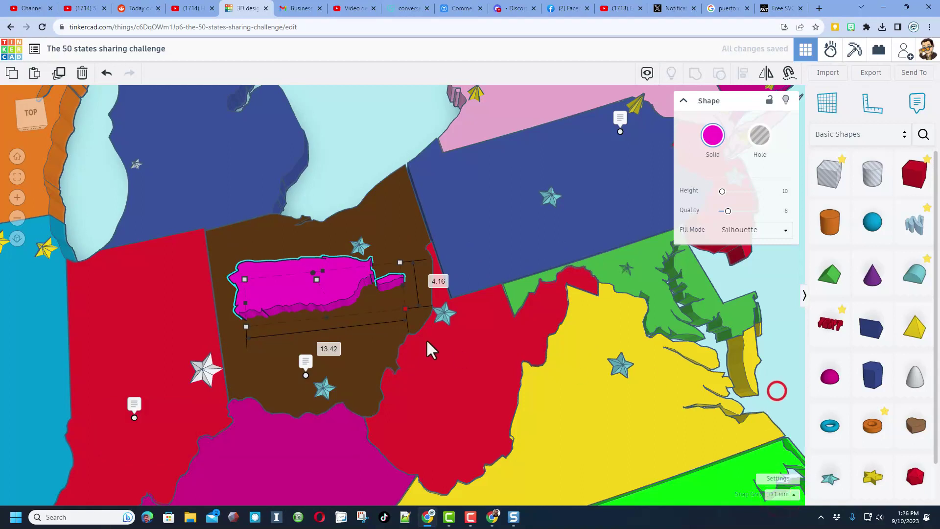
{"action": "left_click_drag", "start_coordinate": [403, 306], "coordinate": [370, 311], "text": "shift"}
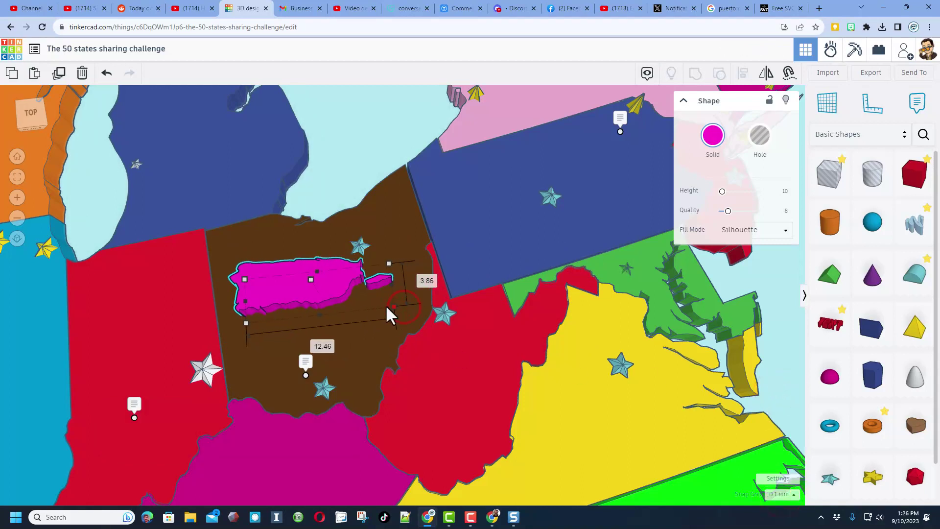
{"action": "right_click_drag", "start_coordinate": [369, 317], "coordinate": [345, 323]}
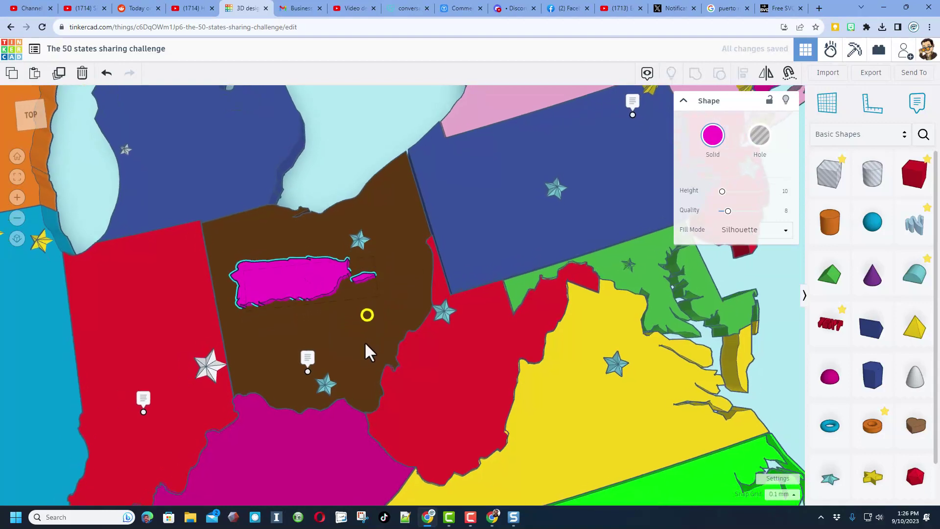
{"action": "left_click_drag", "start_coordinate": [328, 296], "coordinate": [347, 309]}
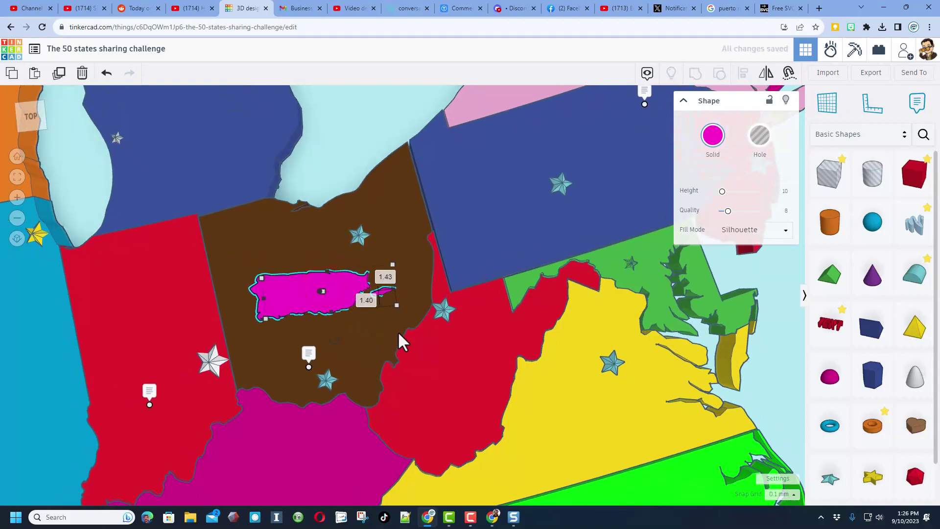
{"action": "left_click", "coordinate": [731, 8]}
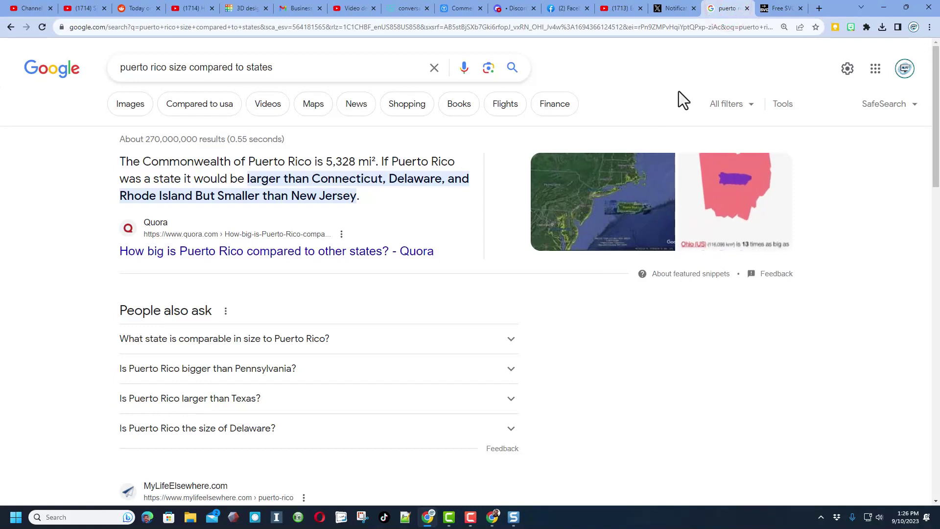
Step: Move the magenta Puerto Rico silhouette into the ocean south-east of Florida
{"action": "left_click", "coordinate": [233, 9]}
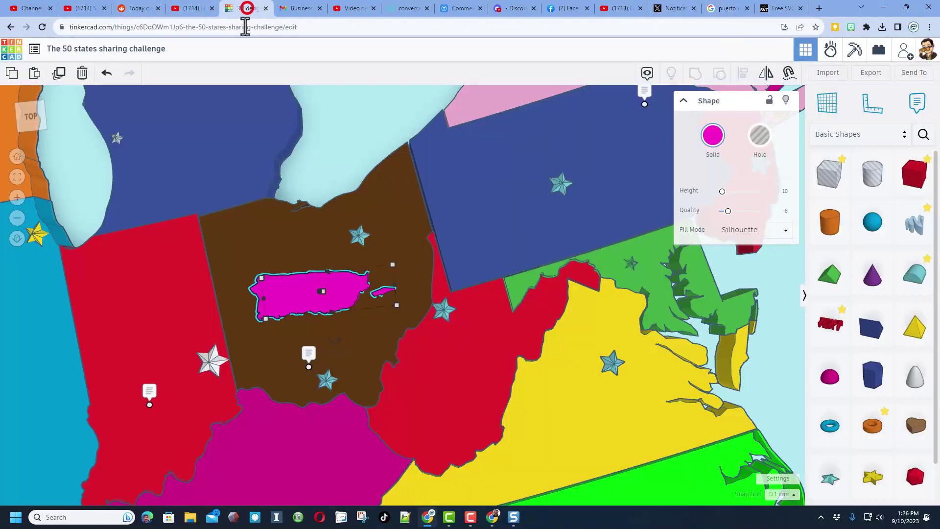
{"action": "scroll", "coordinate": [387, 284], "scroll_direction": "down", "scroll_amount": 2}
{"action": "scroll", "coordinate": [392, 307], "scroll_direction": "down", "scroll_amount": 2}
{"action": "scroll", "coordinate": [391, 307], "scroll_direction": "down", "scroll_amount": 2}
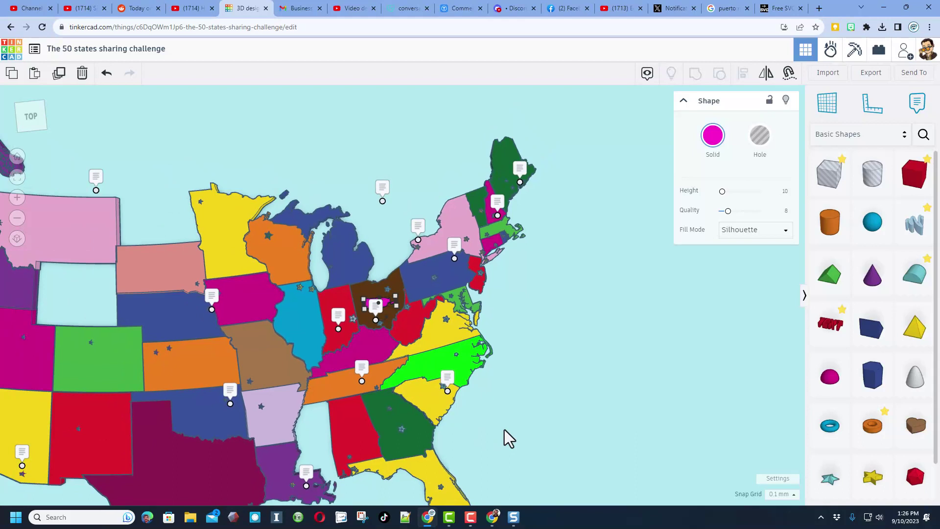
{"action": "right_click_drag", "start_coordinate": [575, 424], "coordinate": [272, 160]}
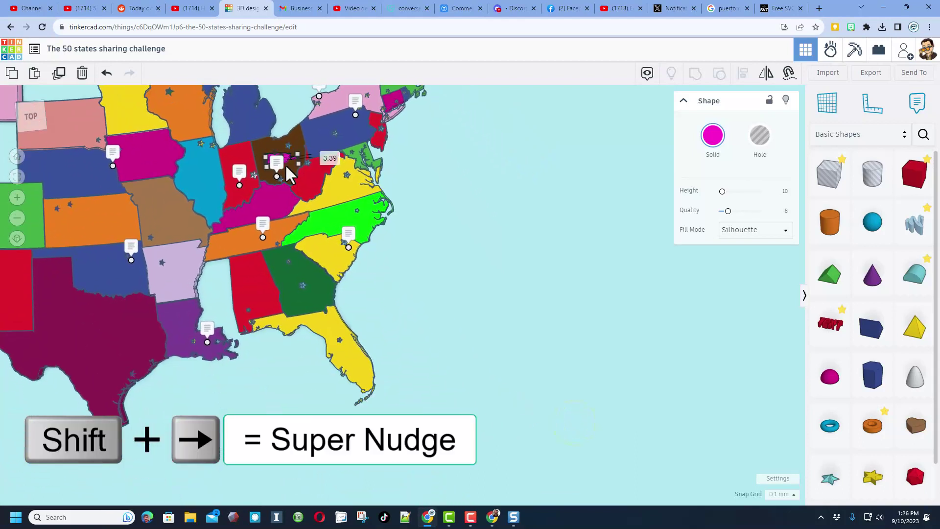
{"action": "scroll", "coordinate": [281, 160], "scroll_direction": "up", "scroll_amount": 2}
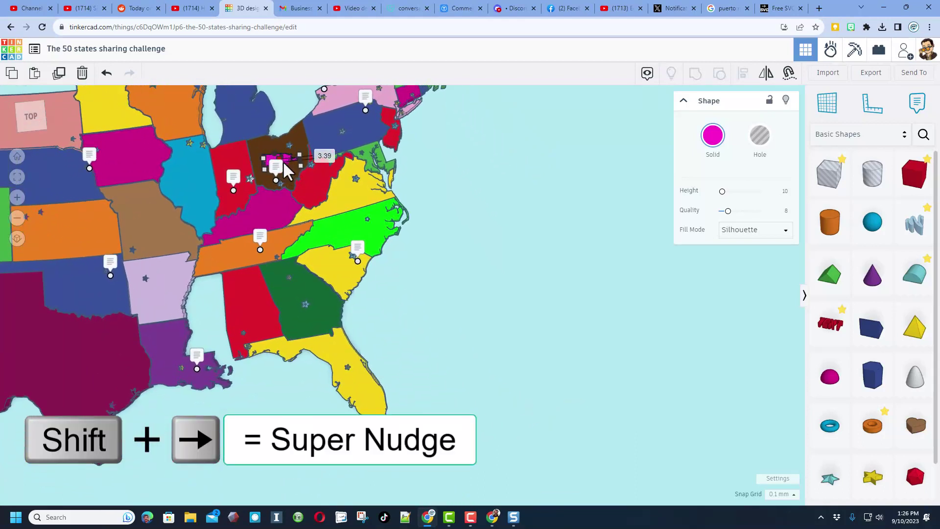
{"action": "key", "text": "shift+Right"}
{"action": "key", "text": "shift+Right"}
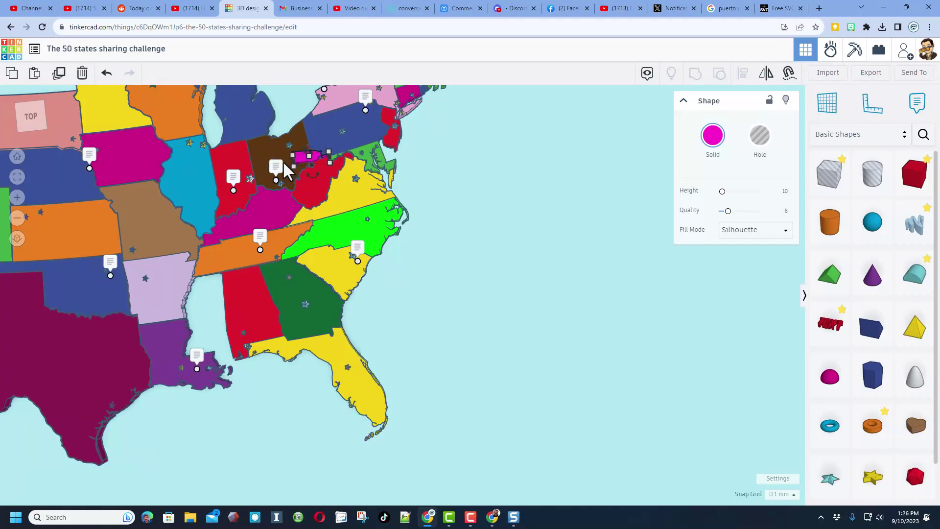
{"action": "key", "text": "shift+Right"}
{"action": "key", "text": "shift+Down"}
{"action": "key", "text": "shift+Down"}
{"action": "key", "text": "shift+Right"}
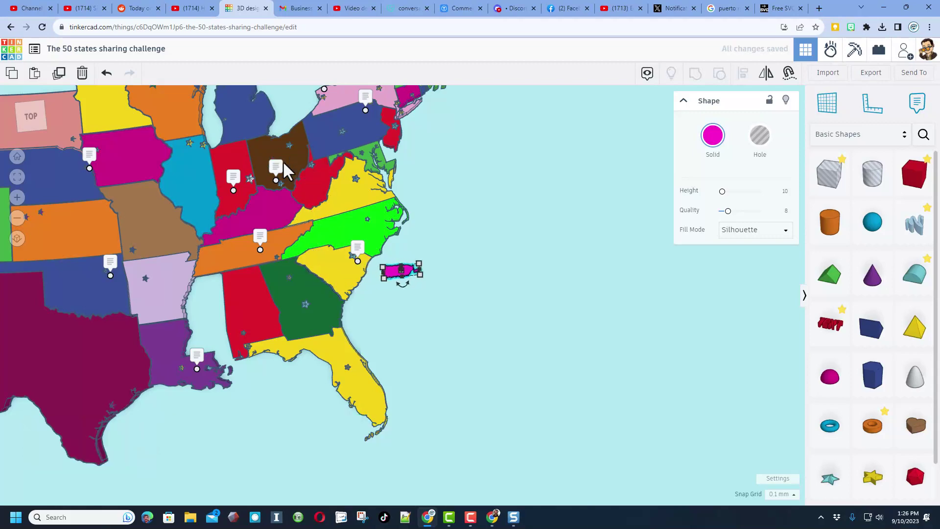
{"action": "key", "text": "shift+Down"}
{"action": "key", "text": "shift+Right"}
{"action": "key", "text": "shift+Down"}
{"action": "key", "text": "shift+Down"}
{"action": "scroll", "coordinate": [441, 330], "scroll_direction": "up", "scroll_amount": 2}
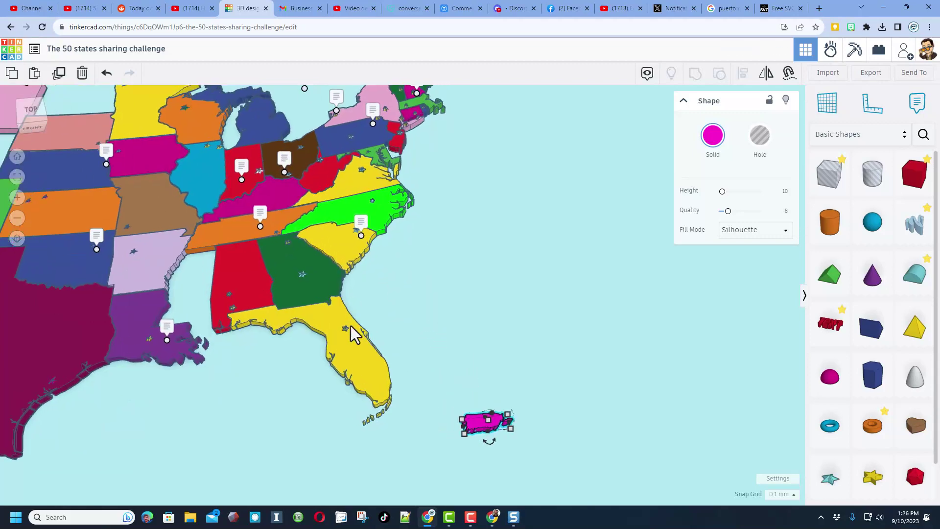
Step: Duplicate the yellow star on Florida and nudge the copy onto the Puerto Rico silhouette
{"action": "key", "text": "ctrl+d"}
{"action": "left_click", "coordinate": [344, 328]}
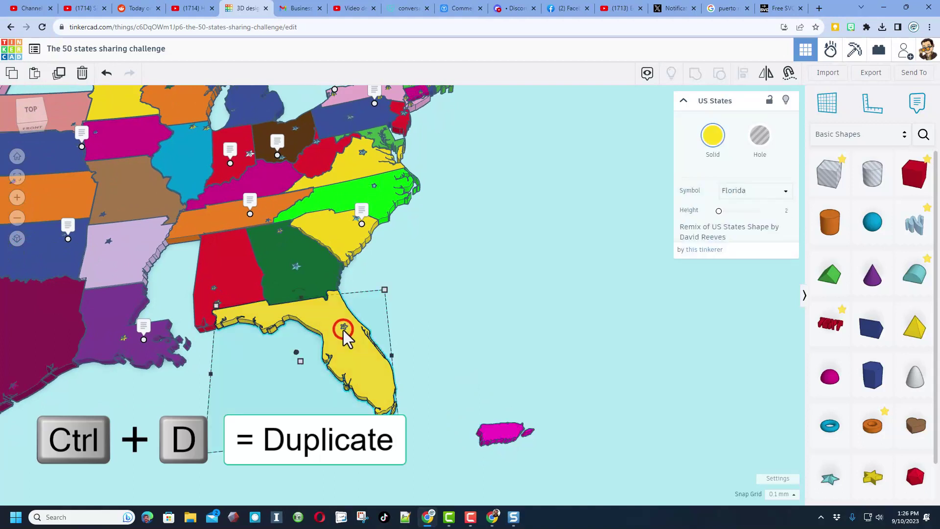
{"action": "left_click", "coordinate": [345, 327]}
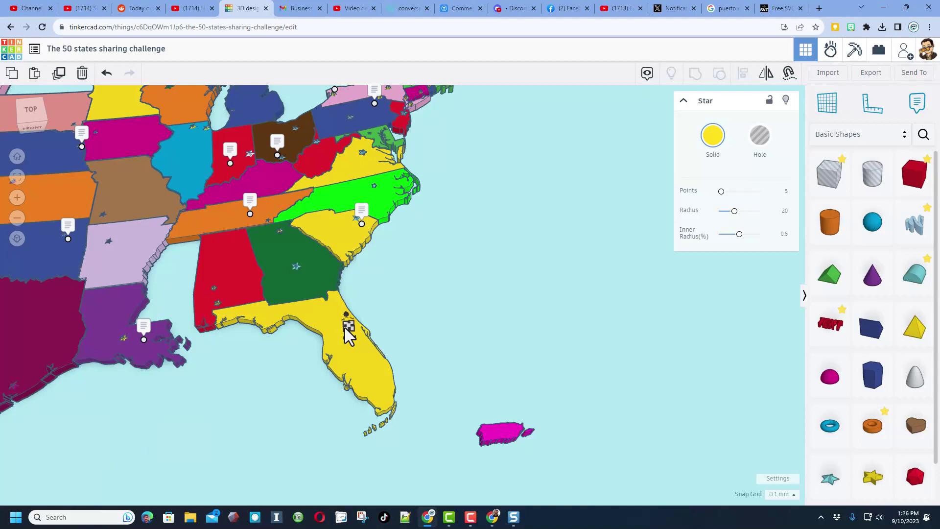
{"action": "key", "text": "shift+Right"}
{"action": "key", "text": "shift+Right"}
{"action": "key", "text": "shift+Down"}
{"action": "key", "text": "shift+Down"}
{"action": "key", "text": "shift+Down"}
{"action": "key", "text": "shift+Right"}
{"action": "key", "text": "shift+Right"}
{"action": "key", "text": "shift+Down"}
{"action": "key", "text": "shift+Right"}
{"action": "key", "text": "shift+Down"}
{"action": "key", "text": "shift+Right"}
{"action": "key", "text": "shift+Down"}
{"action": "scroll", "coordinate": [416, 369], "scroll_direction": "up", "scroll_amount": 8}
{"action": "left_click_drag", "start_coordinate": [463, 392], "coordinate": [438, 431]}
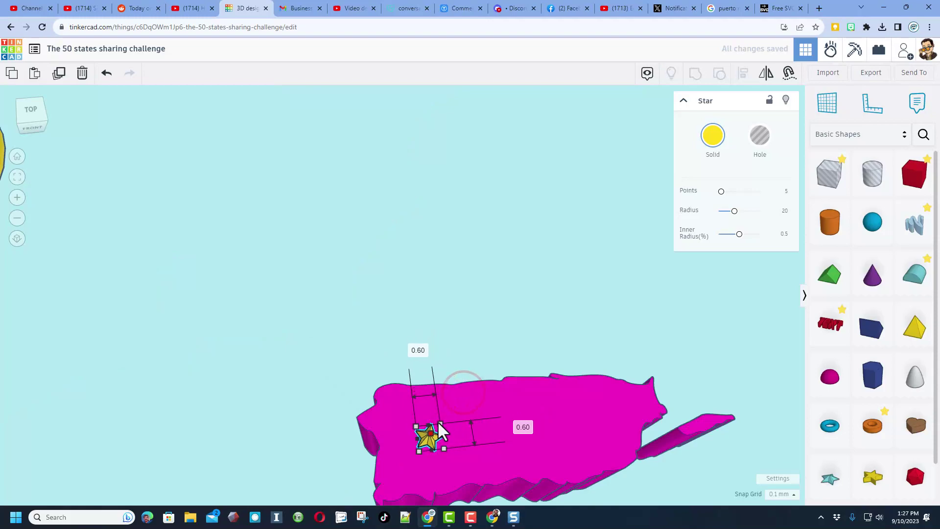
{"action": "mouse_move", "coordinate": [466, 439]}
{"action": "right_mouse_down"}
{"action": "mouse_move", "coordinate": [509, 385]}
{"action": "mouse_move", "coordinate": [494, 374]}
{"action": "mouse_move", "coordinate": [468, 378]}
{"action": "mouse_move", "coordinate": [496, 384]}
{"action": "right_mouse_up"}
{"action": "scroll", "coordinate": [498, 390], "scroll_direction": "down", "scroll_amount": 5}
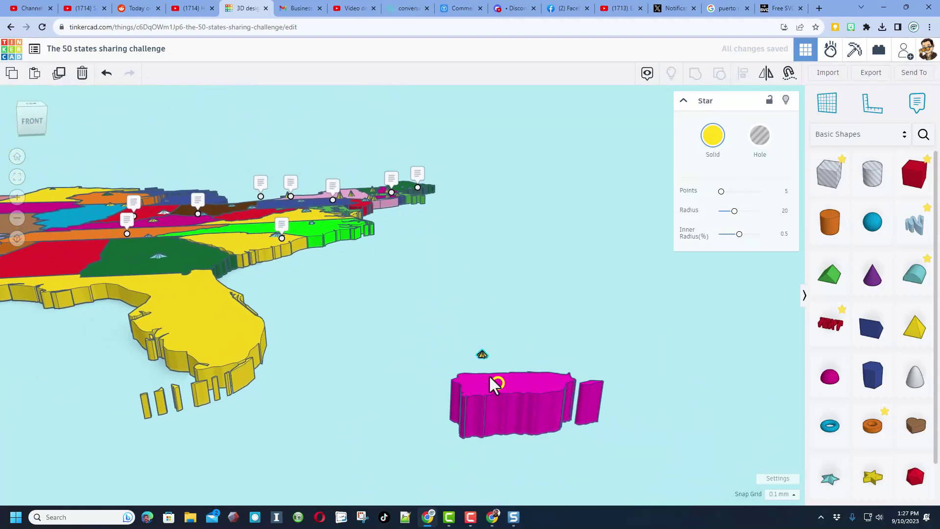
Step: Set the pink Puerto Rico shape's height to 2
{"action": "left_click", "coordinate": [214, 329]}
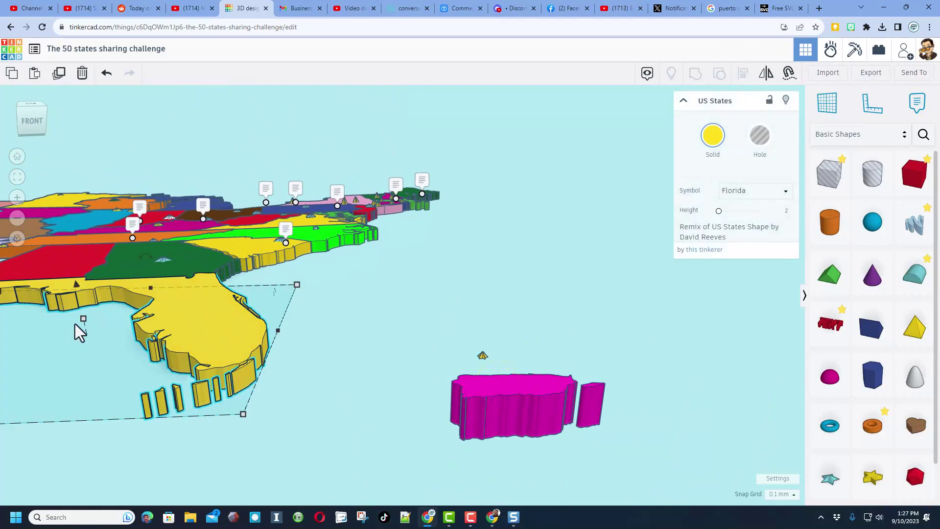
{"action": "mouse_move", "coordinate": [83, 319]}
{"action": "left_click", "coordinate": [590, 393]}
{"action": "mouse_move", "coordinate": [529, 383]}
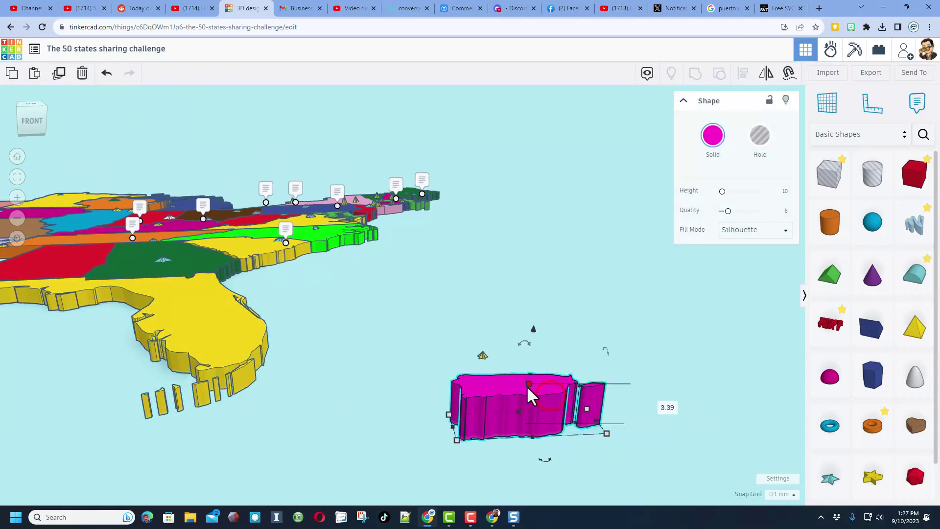
{"action": "left_click", "coordinate": [660, 405]}
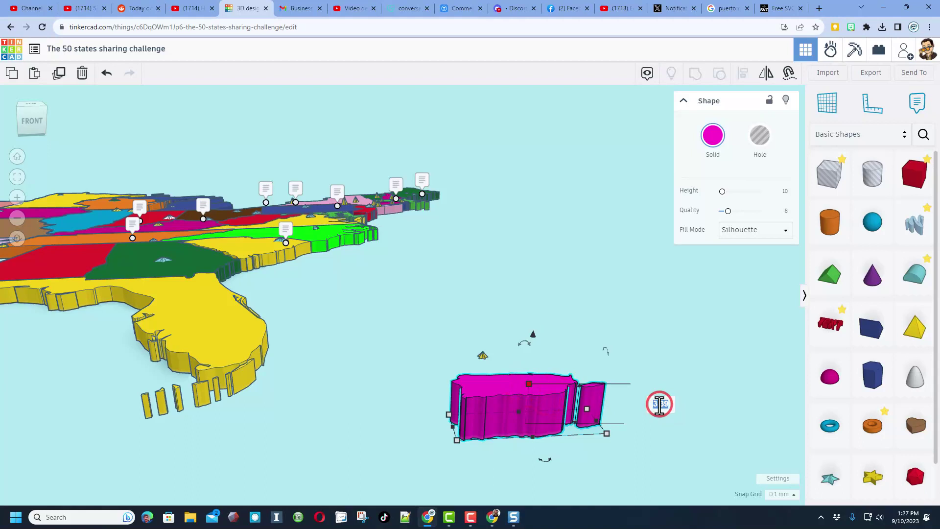
Step: Place a workplane on Puerto Rico's top and move the star onto it
{"action": "key", "text": "w"}
{"action": "type", "text": "2"}
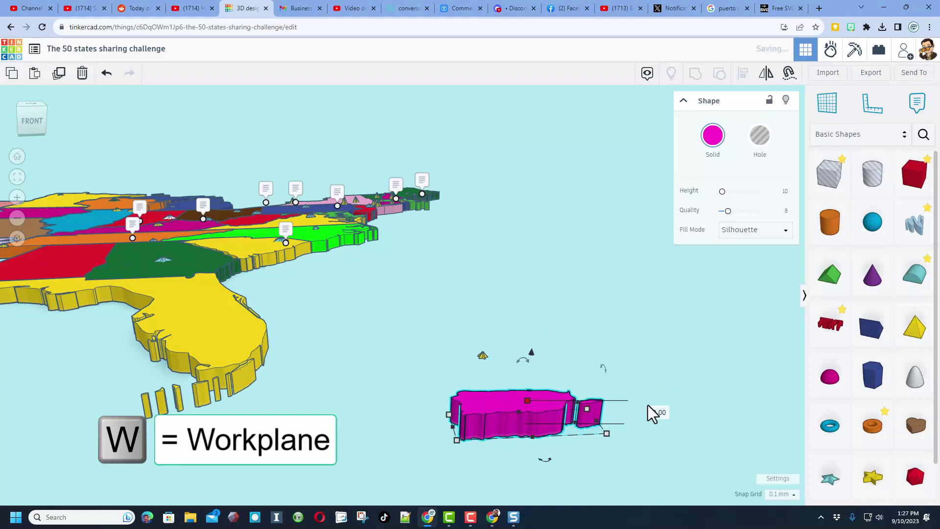
{"action": "left_click", "coordinate": [499, 405]}
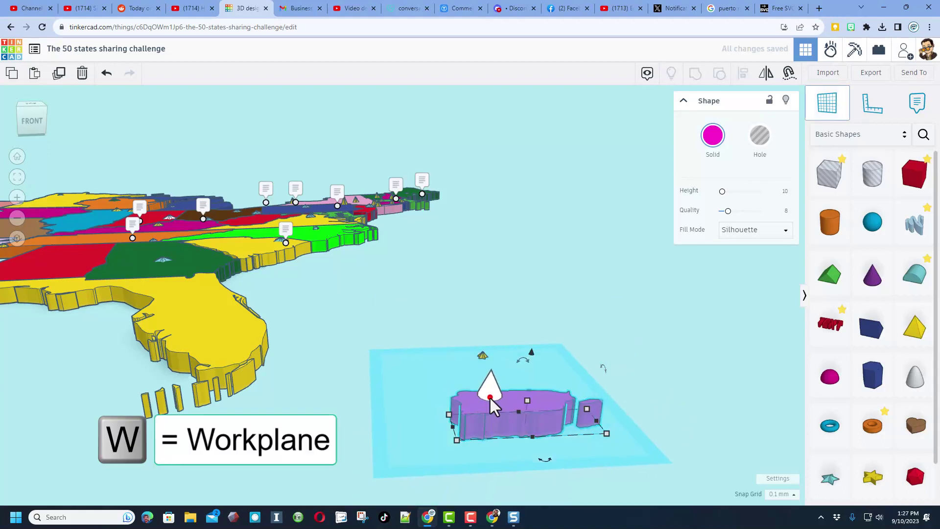
{"action": "left_click_drag", "start_coordinate": [482, 356], "coordinate": [483, 358]}
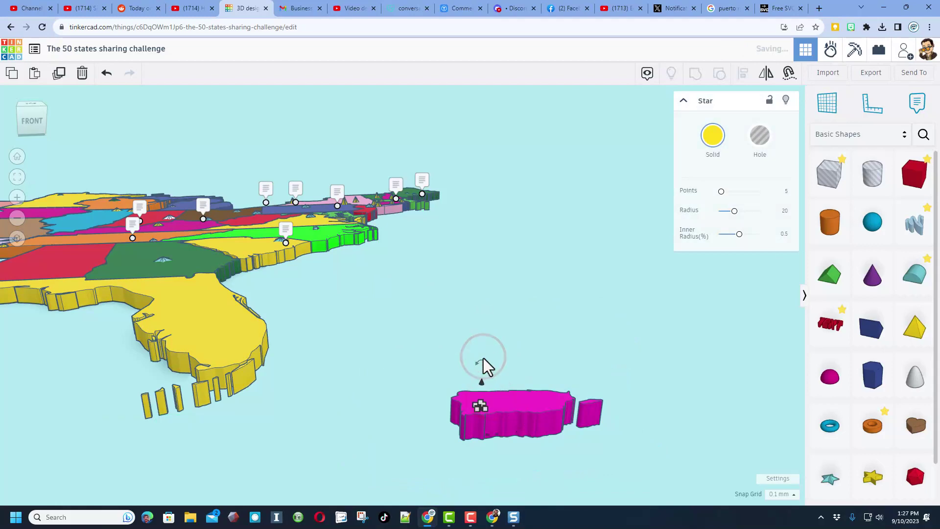
{"action": "right_click_drag", "start_coordinate": [522, 360], "coordinate": [504, 406]}
{"action": "left_click", "coordinate": [504, 405]}
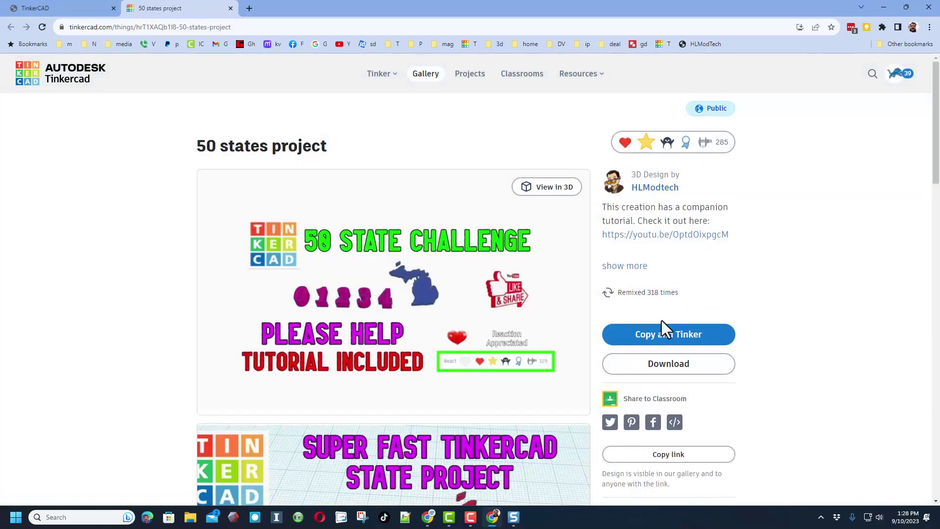
Step: Use Copy and Tinker on the 50 states project gallery page
{"action": "left_click", "coordinate": [674, 336]}
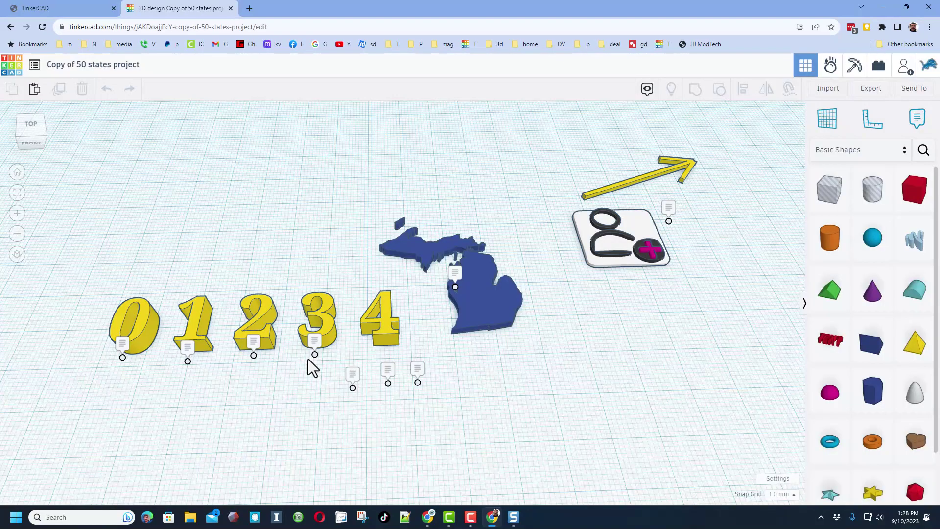
Step: Change the Michigan state shape's symbol to Connecticut
{"action": "left_click", "coordinate": [498, 324]}
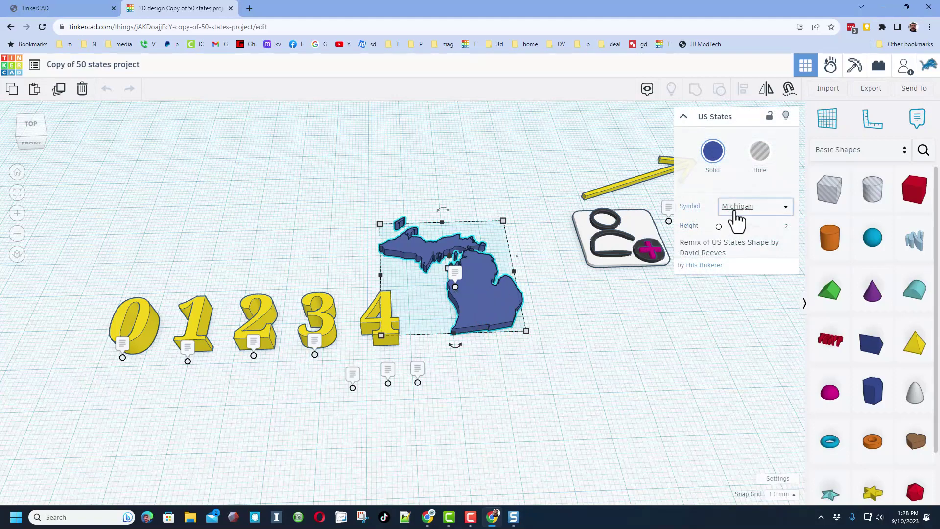
{"action": "left_click", "coordinate": [754, 207]}
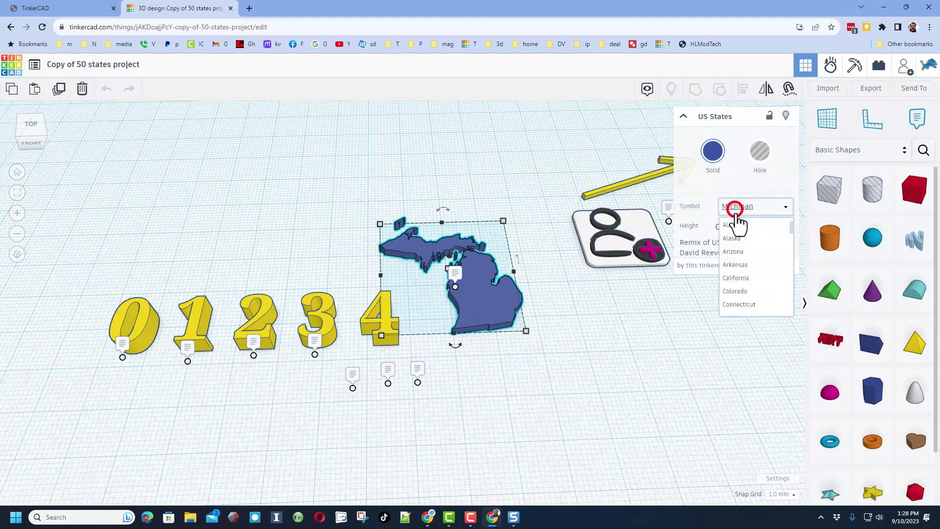
{"action": "left_click", "coordinate": [738, 305]}
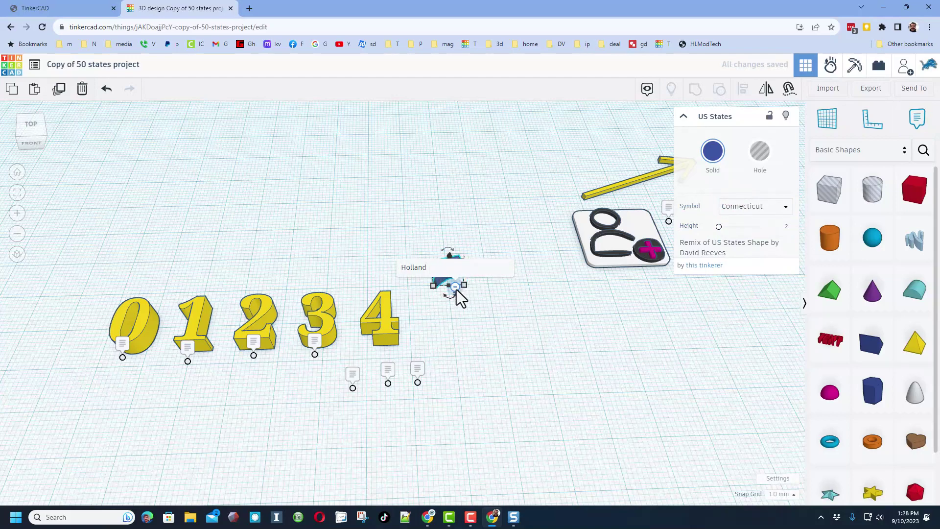
{"action": "left_click_drag", "start_coordinate": [451, 293], "coordinate": [453, 253]}
{"action": "key", "text": "f"}
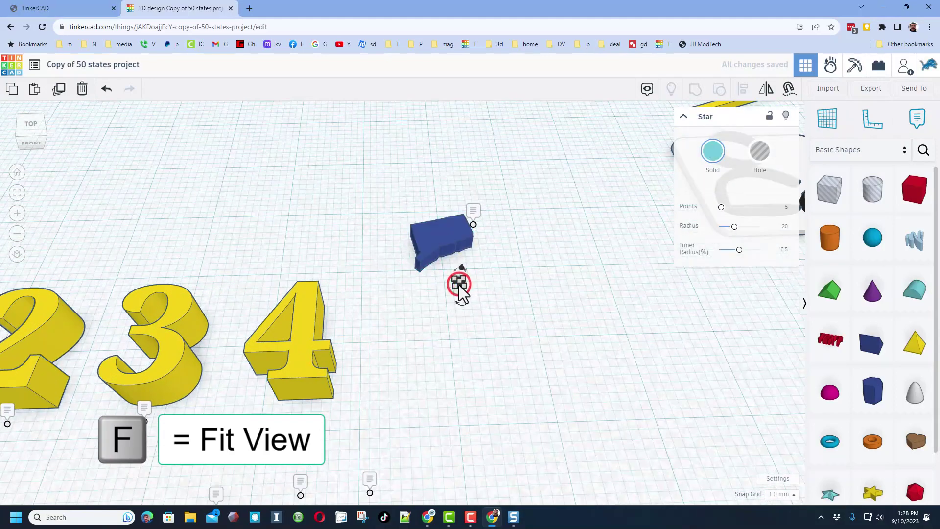
Step: Add a small star and nudge it onto Connecticut's top-left
{"action": "left_click", "coordinate": [459, 286]}
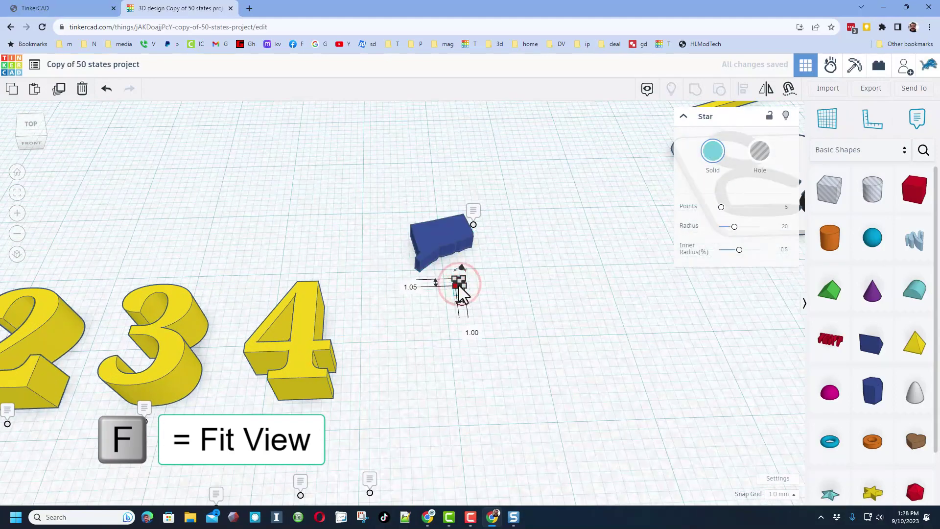
{"action": "key", "text": "f"}
{"action": "scroll", "coordinate": [462, 295], "scroll_direction": "down", "scroll_amount": 5}
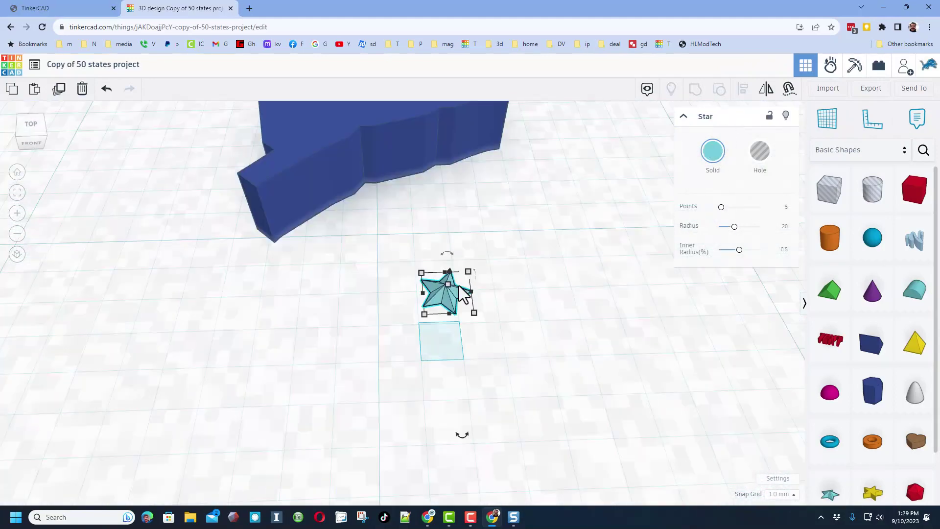
{"action": "scroll", "coordinate": [482, 220], "scroll_direction": "down", "scroll_amount": 3}
{"action": "key", "text": "Up"}
{"action": "key", "text": "Up"}
{"action": "key", "text": "Up"}
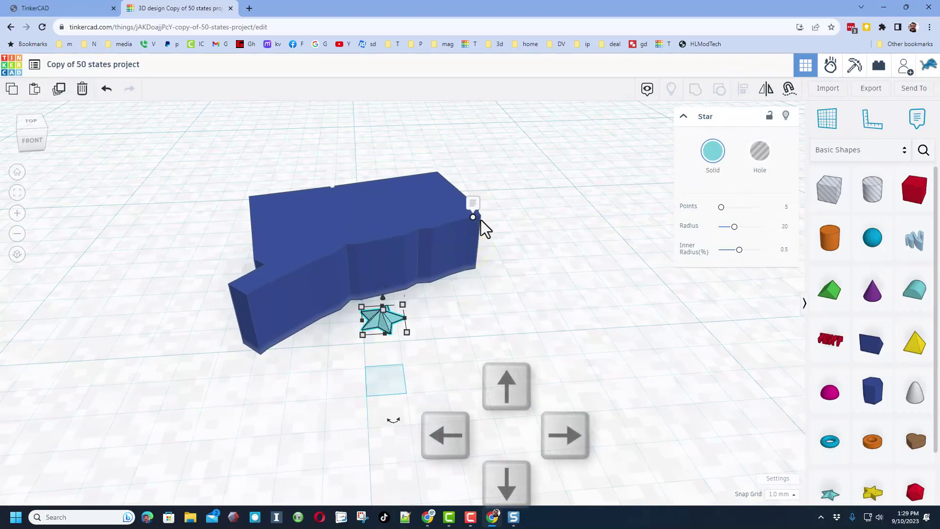
{"action": "key", "text": "Up"}
{"action": "key", "text": "Up"}
{"action": "key", "text": "Up"}
{"action": "key", "text": "Up"}
{"action": "key", "text": "Up"}
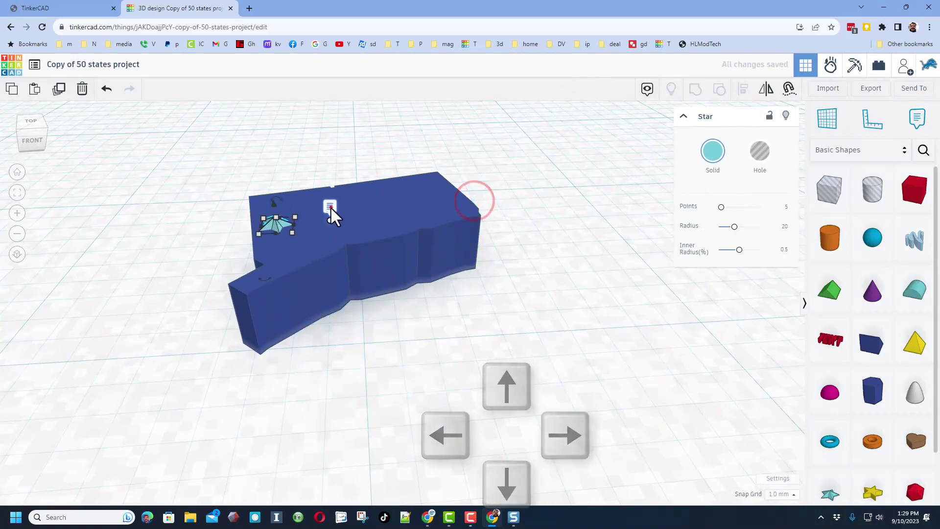
{"action": "left_click", "coordinate": [330, 209]}
{"action": "left_click", "coordinate": [329, 220]}
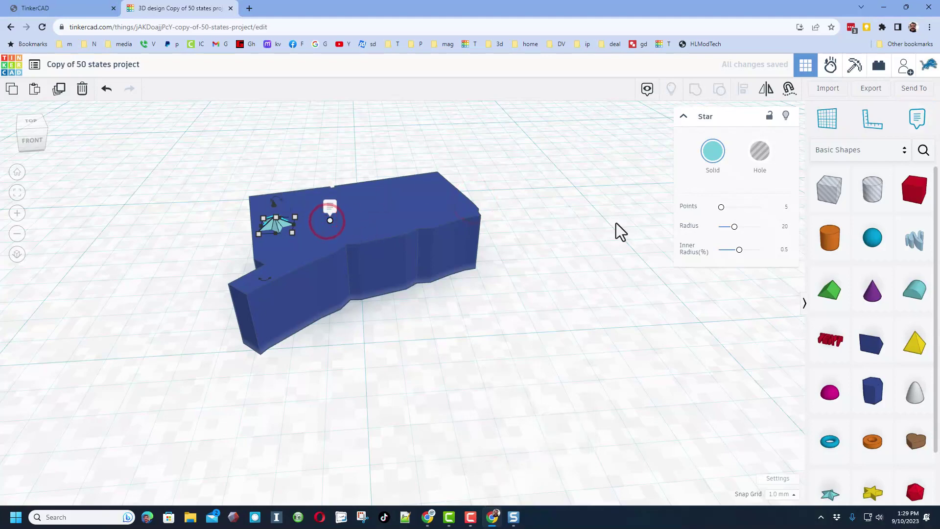
{"action": "scroll", "coordinate": [616, 232], "scroll_direction": "up", "scroll_amount": 2}
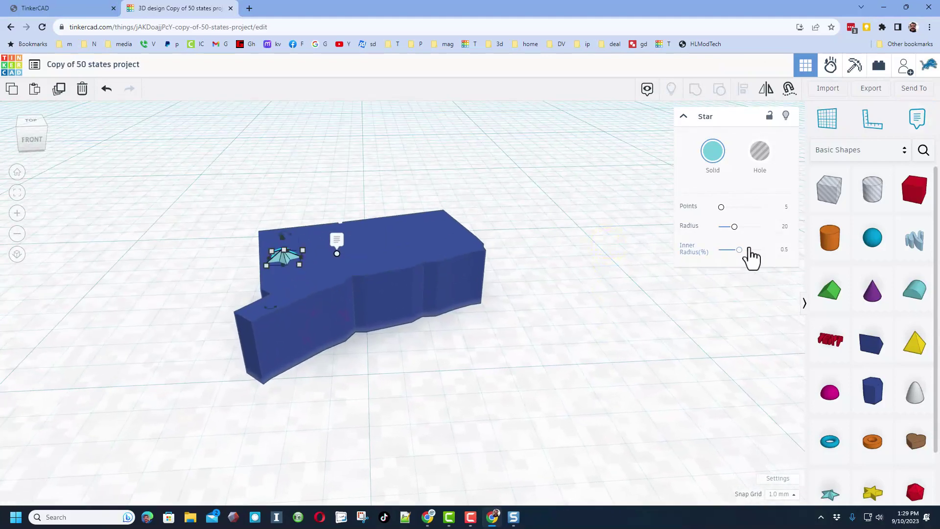
Step: Set the Copy of 50 states project's privacy to Public and pass the captcha
{"action": "left_click", "coordinate": [13, 66]}
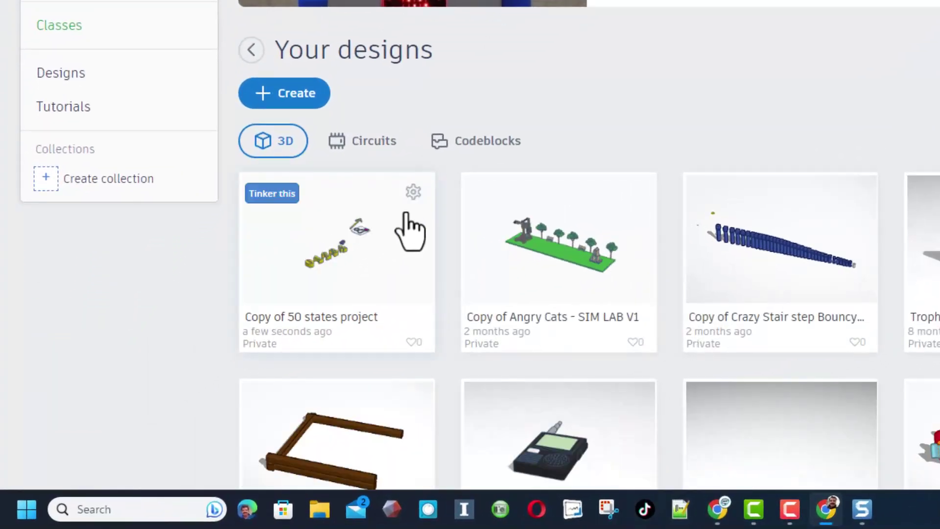
{"action": "left_click", "coordinate": [413, 193]}
{"action": "left_click", "coordinate": [341, 201]}
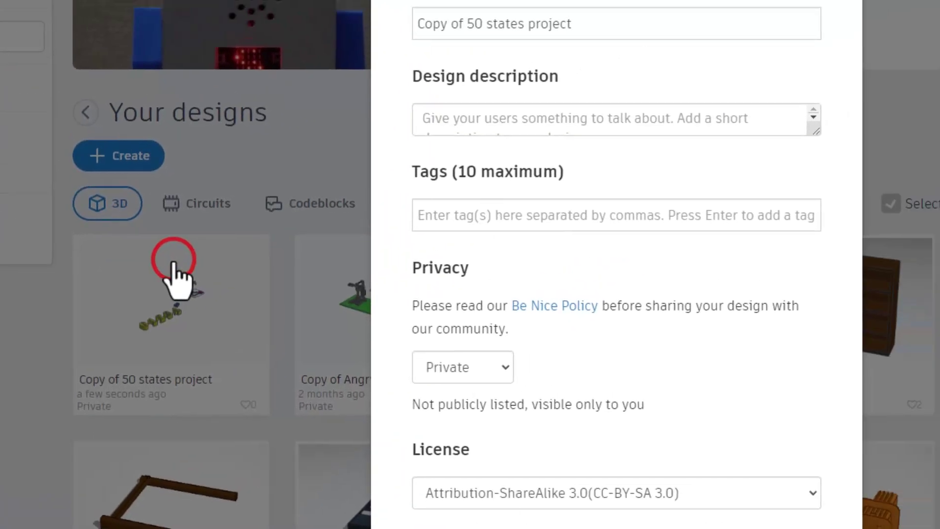
{"action": "left_click", "coordinate": [294, 419]}
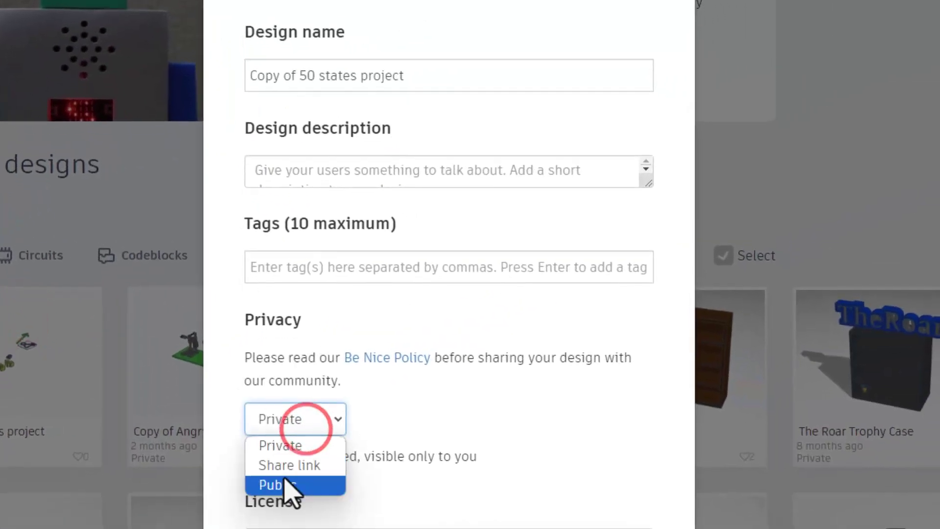
{"action": "left_click", "coordinate": [290, 486]}
{"action": "scroll", "coordinate": [411, 412], "scroll_direction": "down", "scroll_amount": 3}
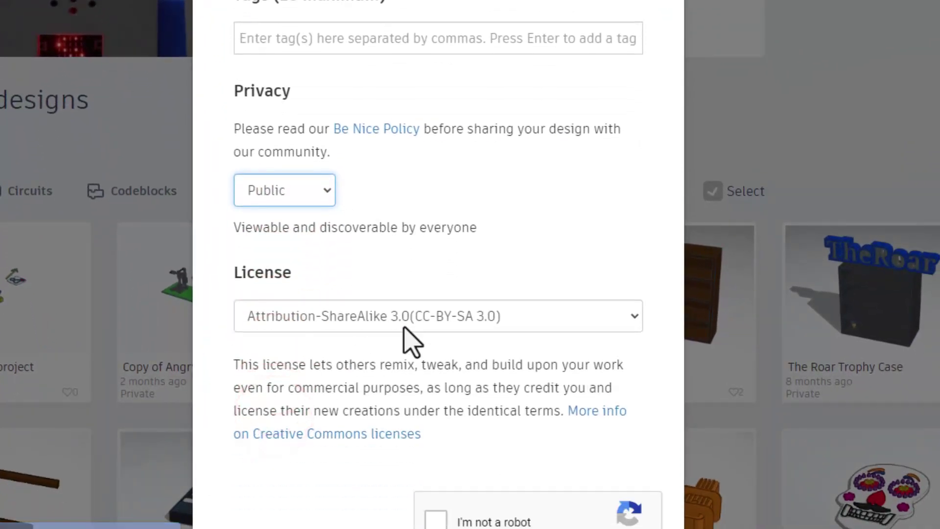
{"action": "scroll", "coordinate": [432, 358], "scroll_direction": "down", "scroll_amount": 2}
{"action": "left_click", "coordinate": [437, 355]}
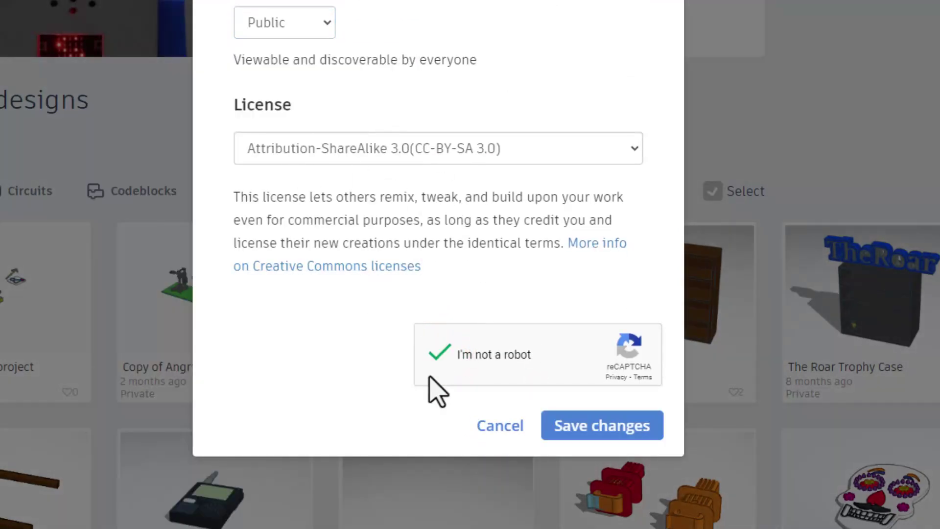
Step: Save the 50 states copy's design settings with its privacy set to Public
{"action": "left_click", "coordinate": [580, 426]}
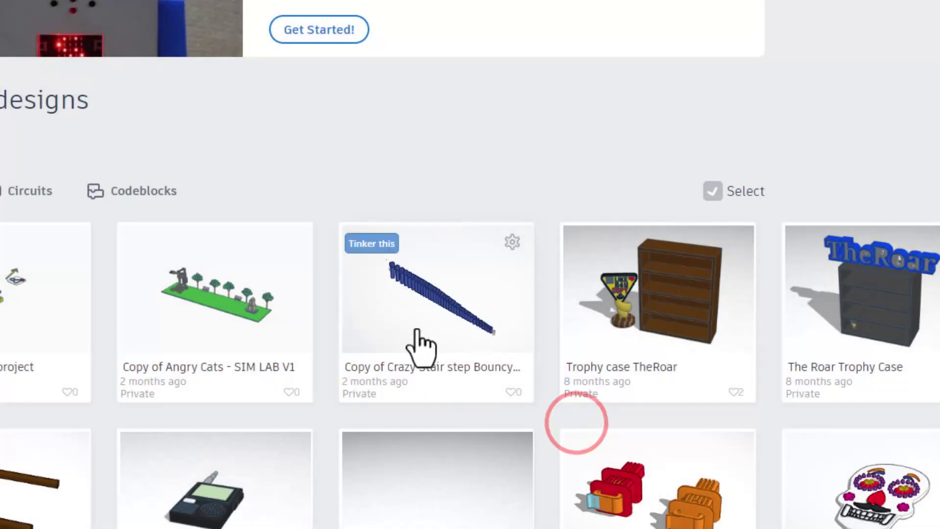